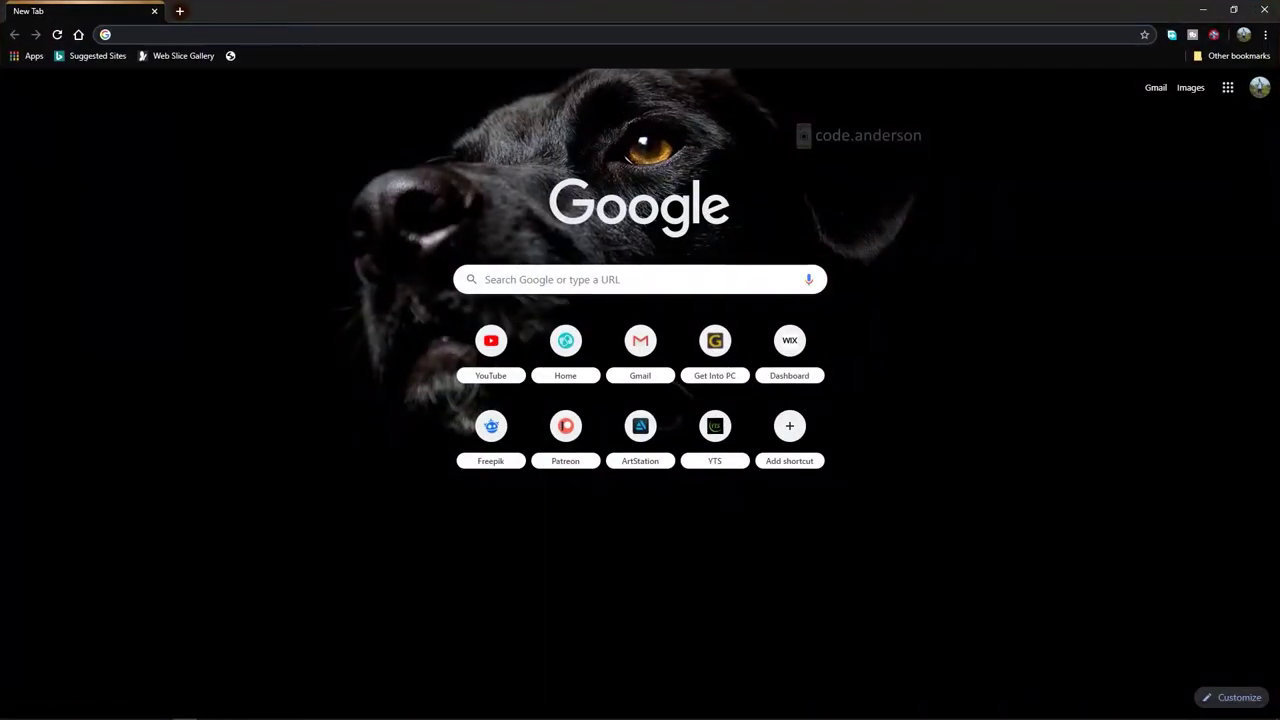
- Go to the brush creator's Gumroad profile page through the 'gu' address-bar autocomplete
type("ma")
key("BackSpace")
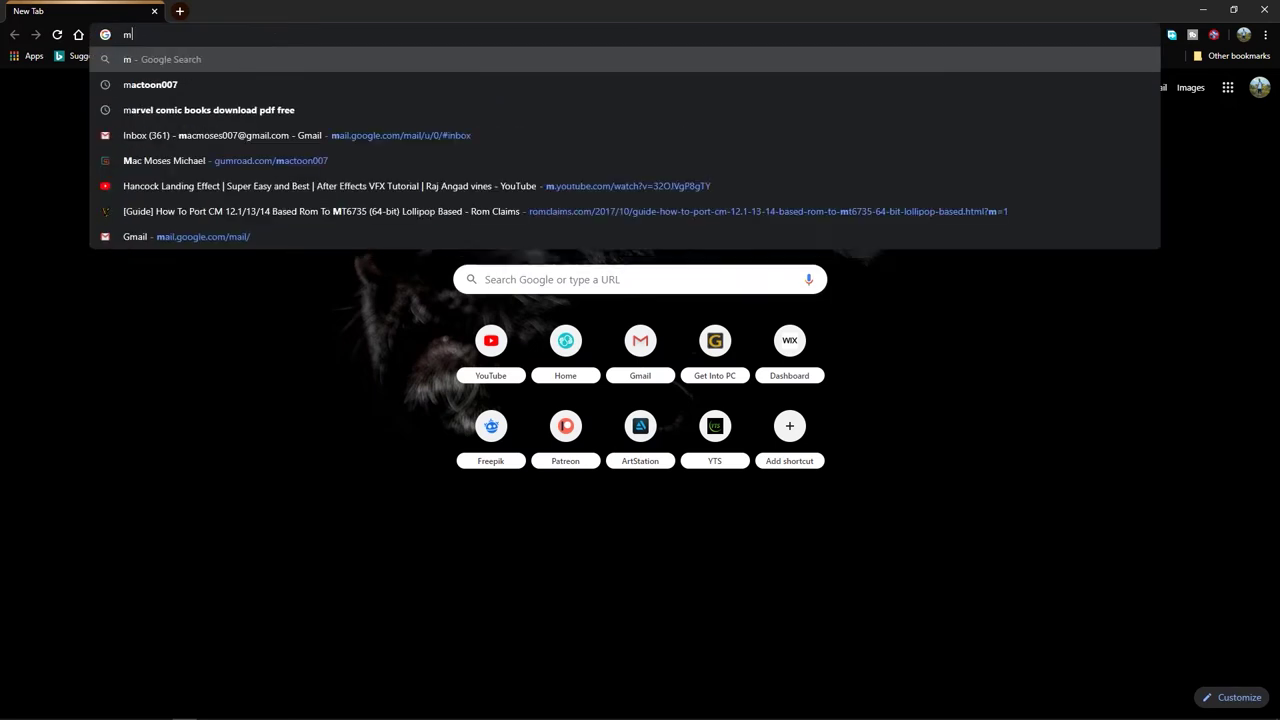
key("BackSpace")
key("BackSpace")
type("g")
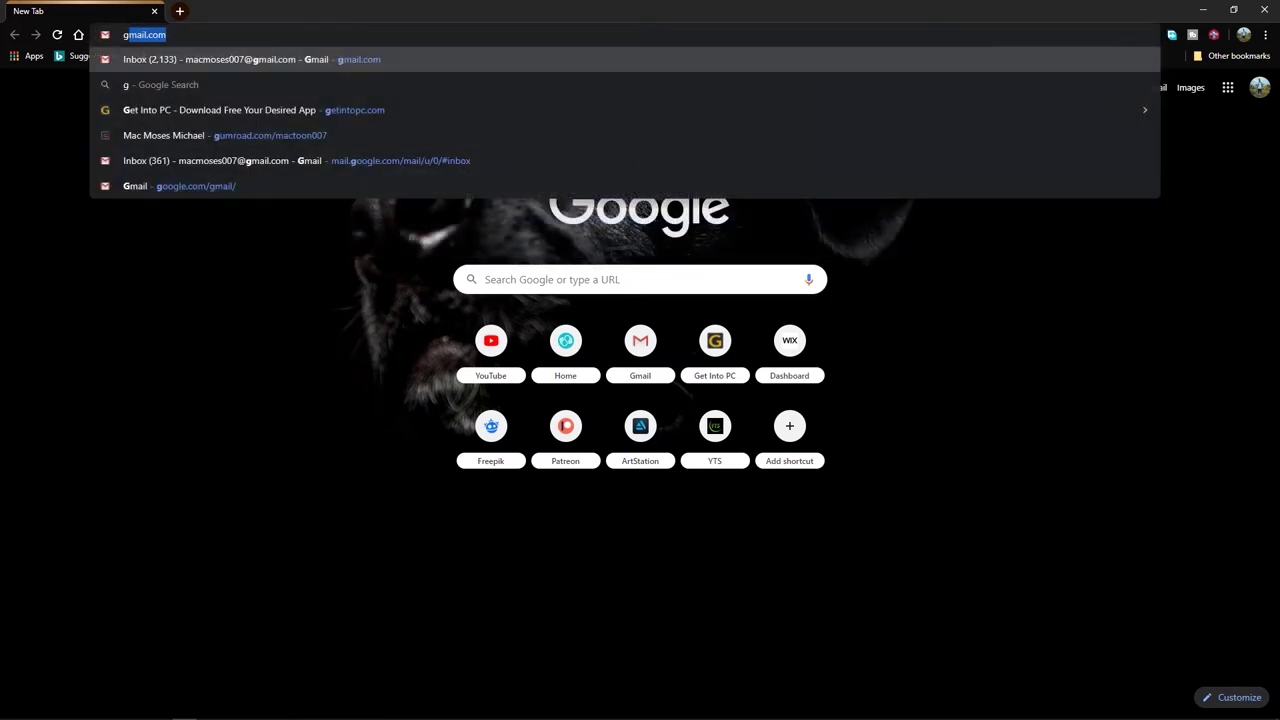
type("am")
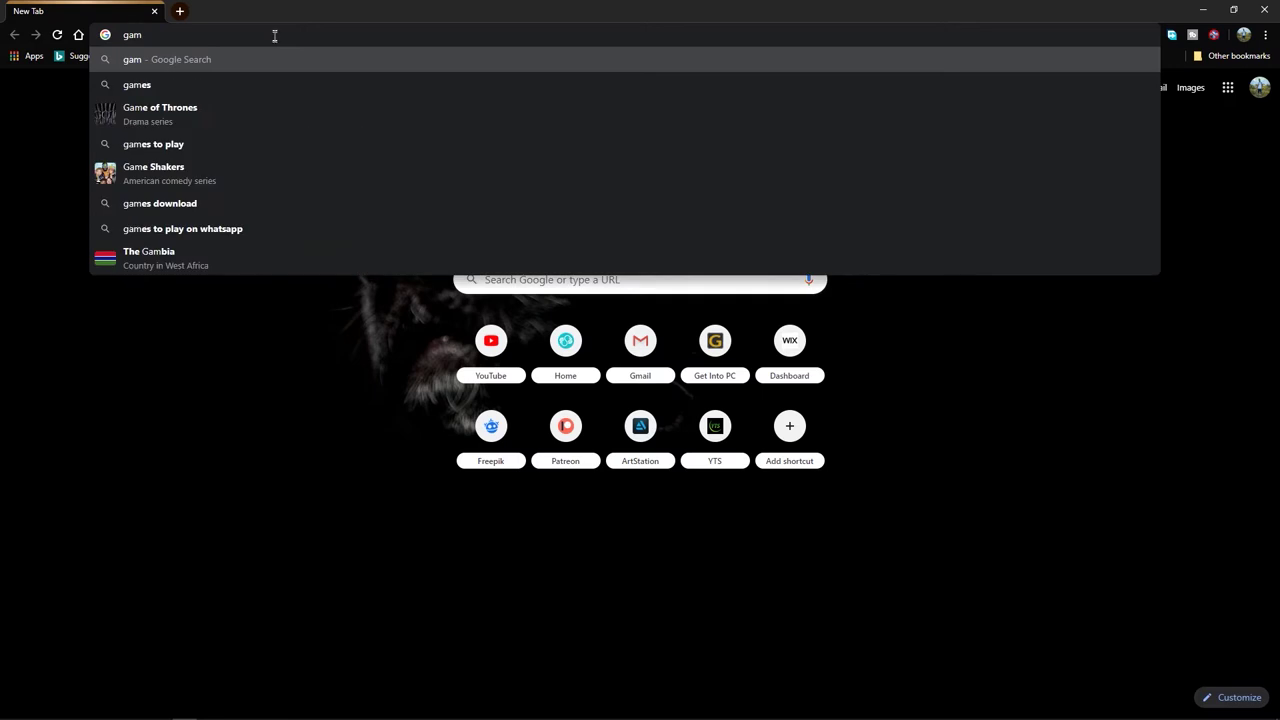
key("BackSpace")
key("BackSpace")
type("u")
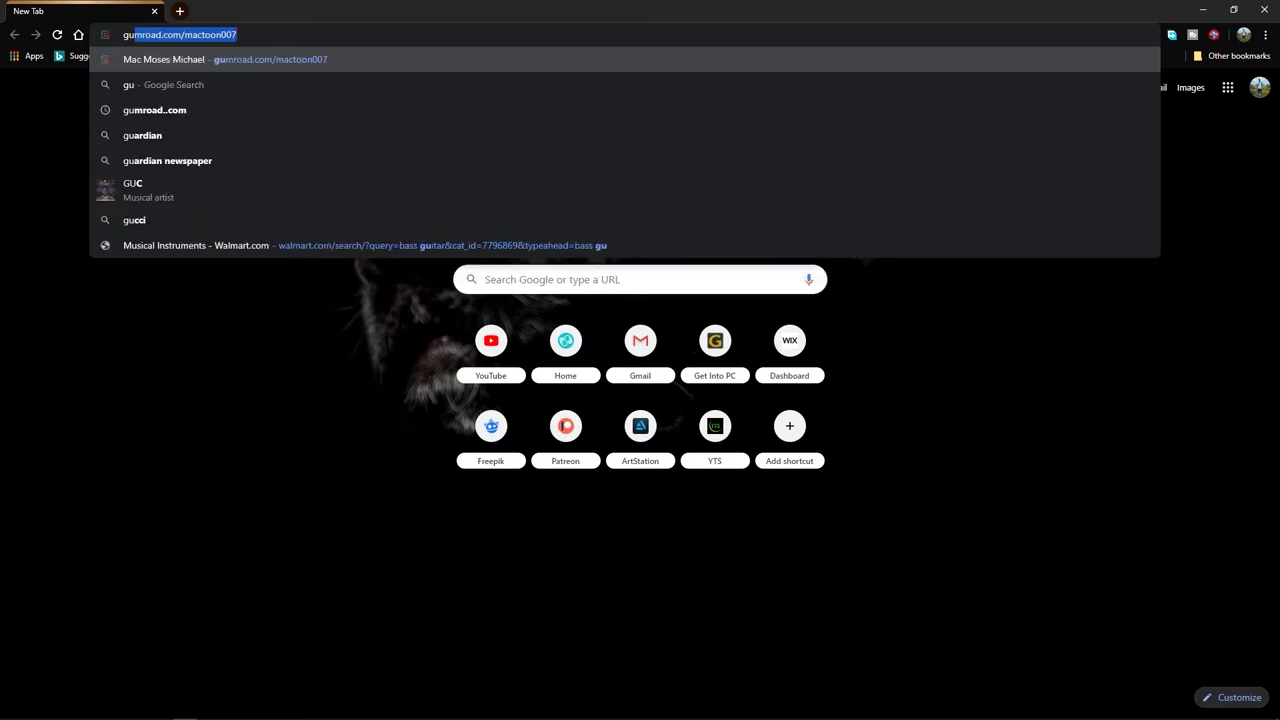
key("Return")
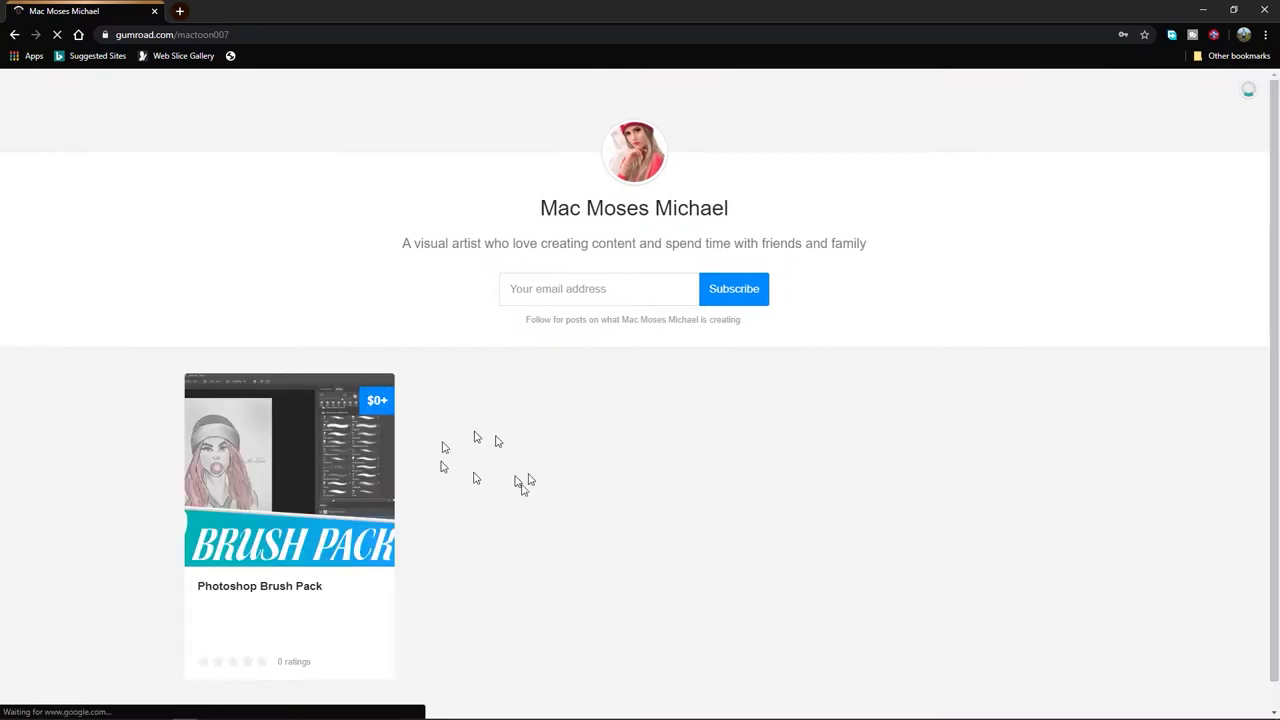
- Open the Photoshop Brush Pack product page and scroll through its details
left_click(285, 560)
scroll(645, 555, "down", 2)
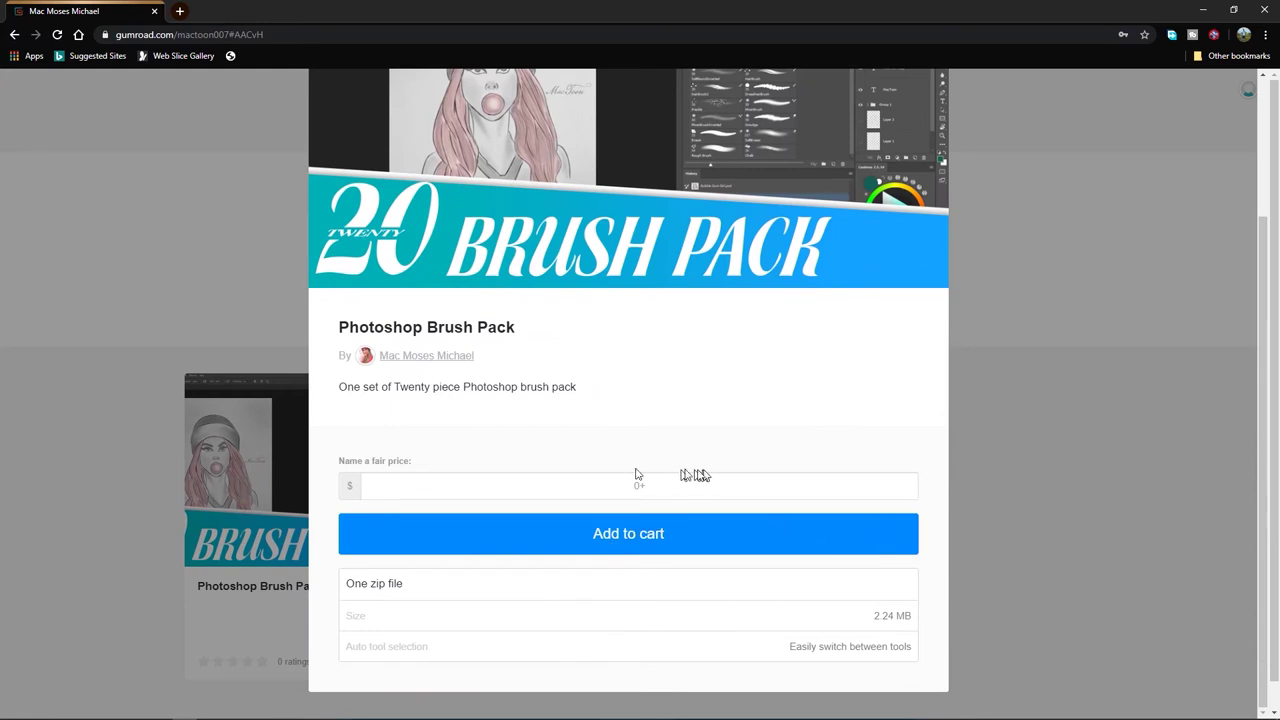
scroll(654, 514, "up", 2)
scroll(654, 514, "down", 2)
- Add the $0 brush pack to the cart and proceed to checkout
left_click(617, 548)
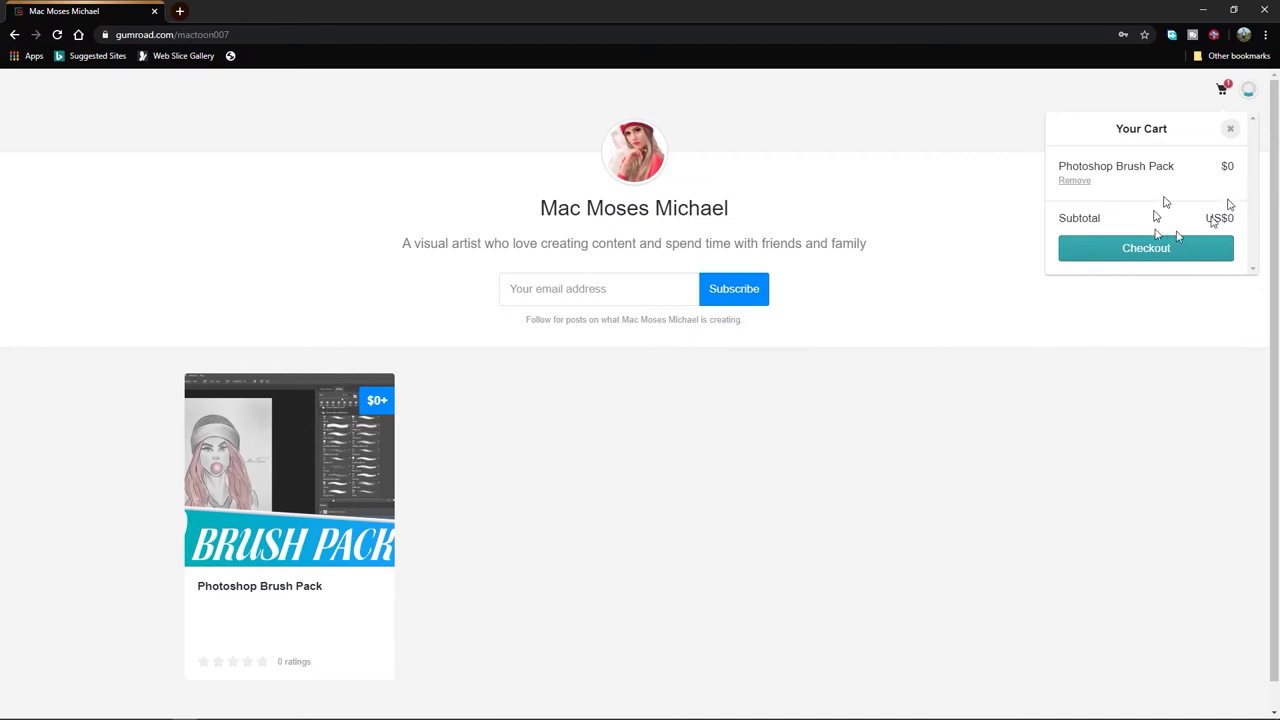
left_click(1230, 130)
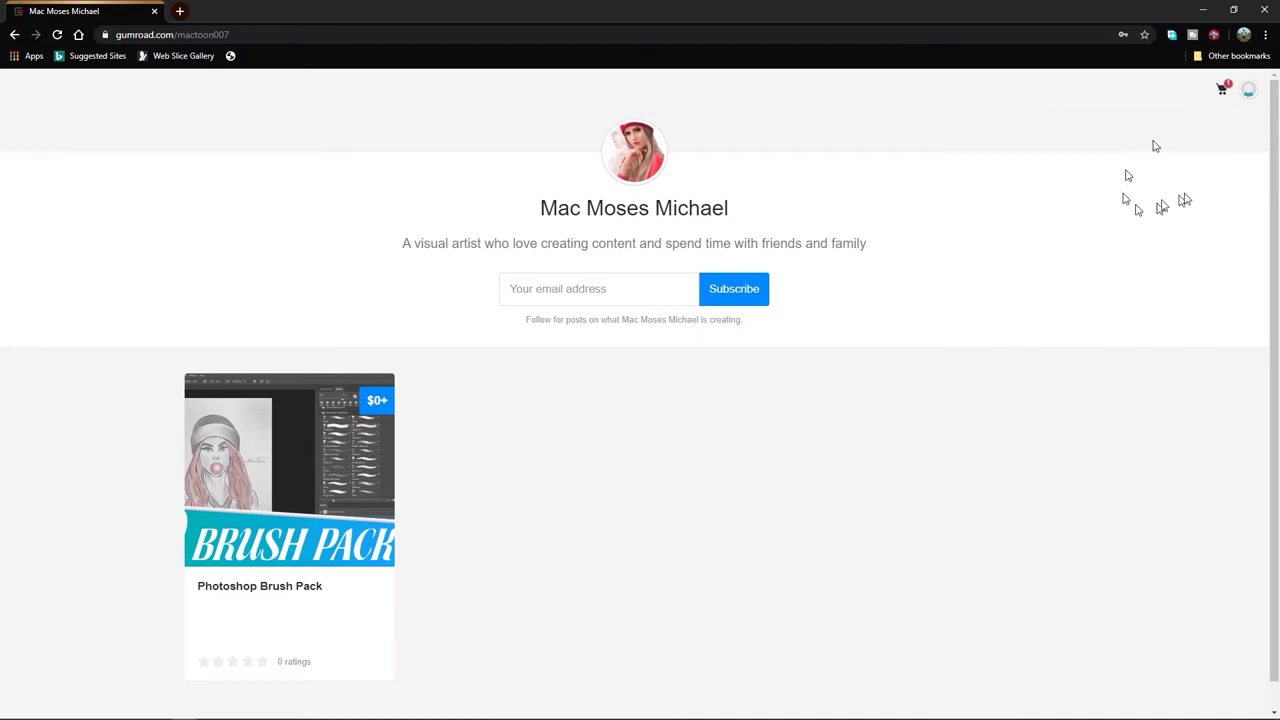
left_click(1222, 90)
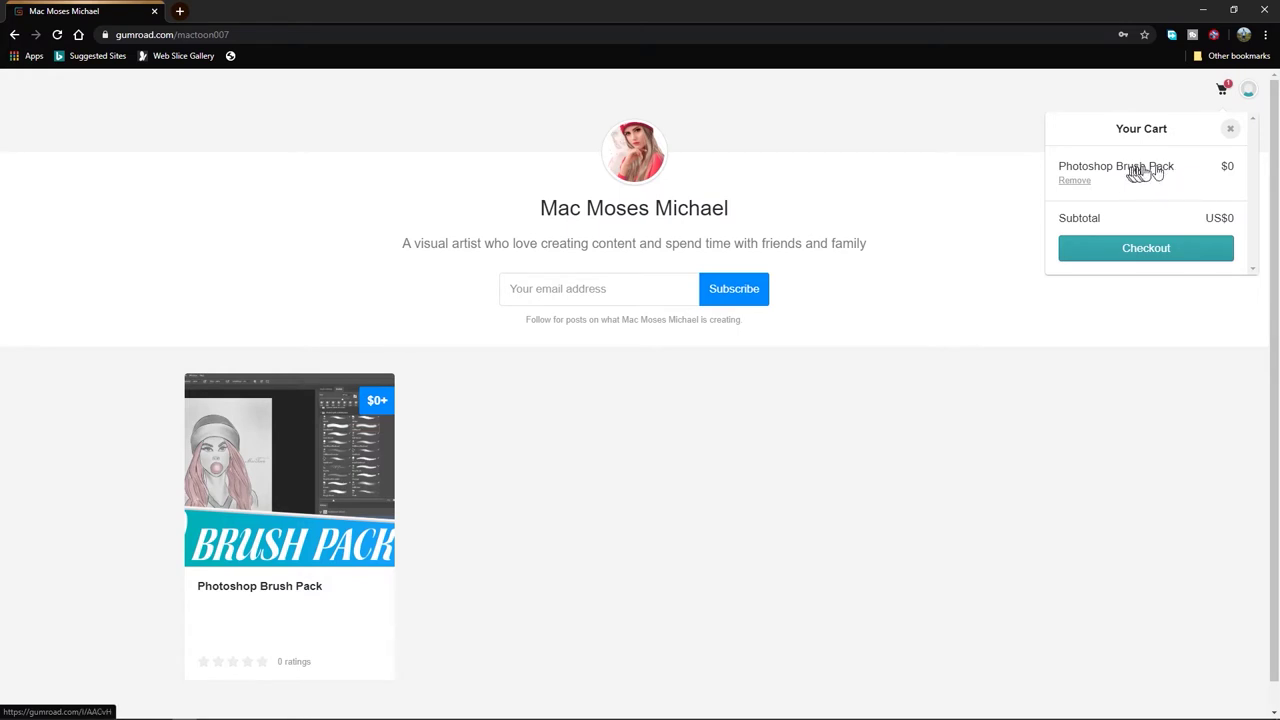
left_click(1143, 250)
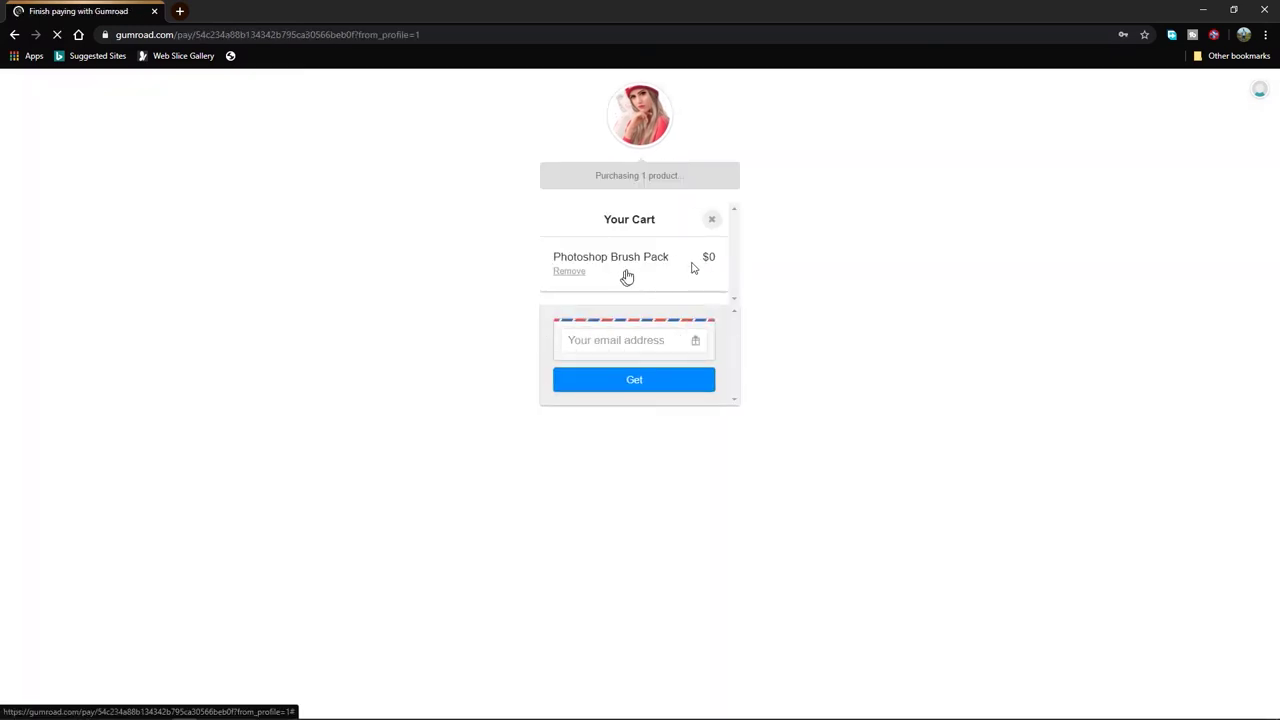
- Fill in the saved email address and submit the free order with Get
left_click(634, 340)
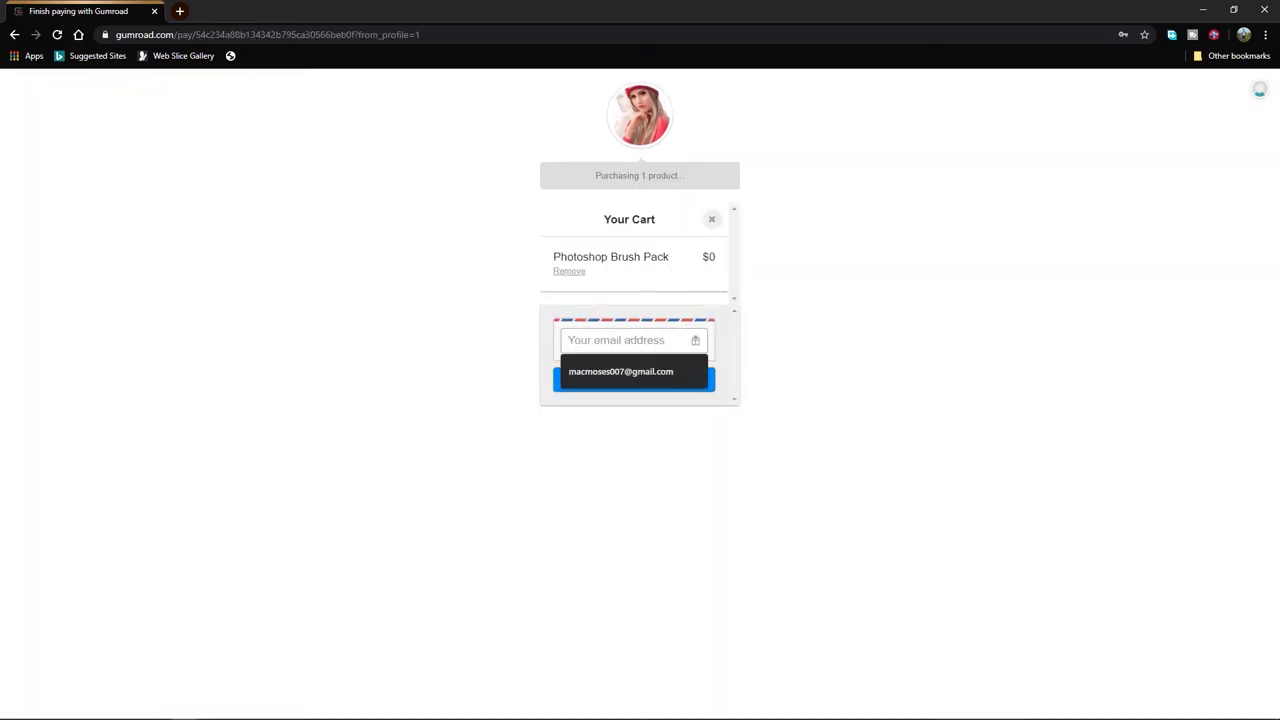
left_click(632, 373)
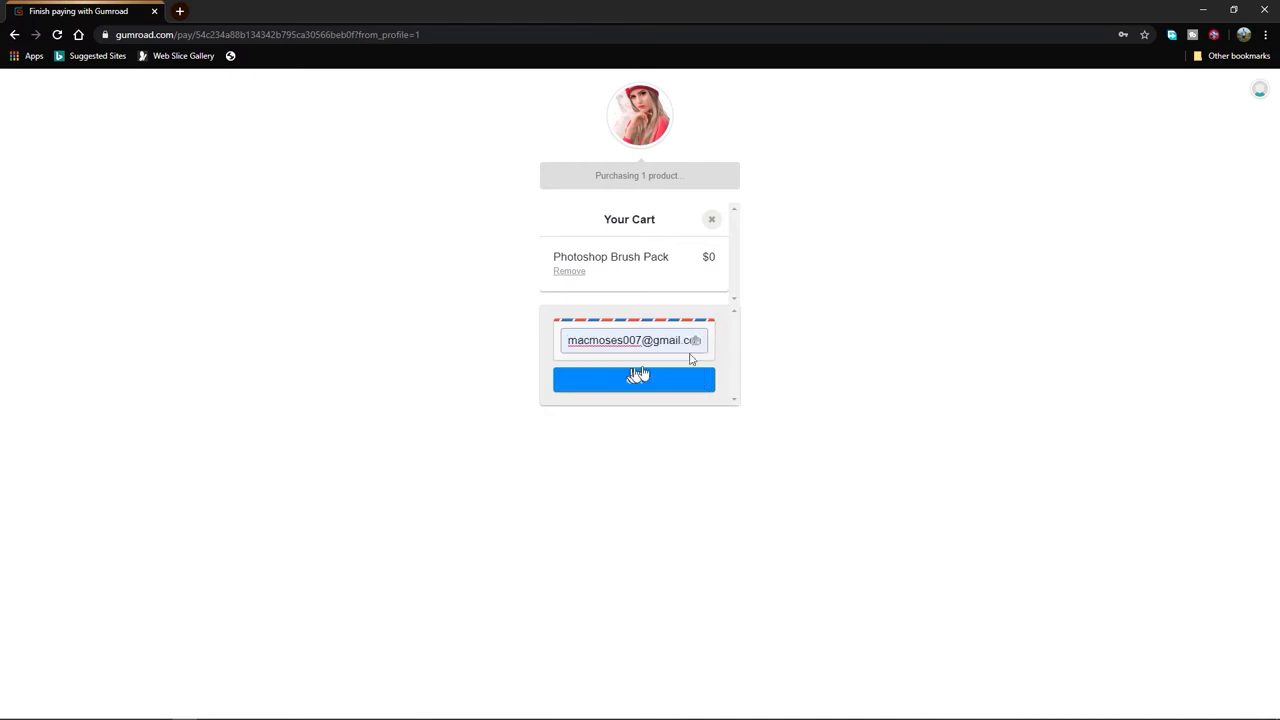
left_click(634, 380)
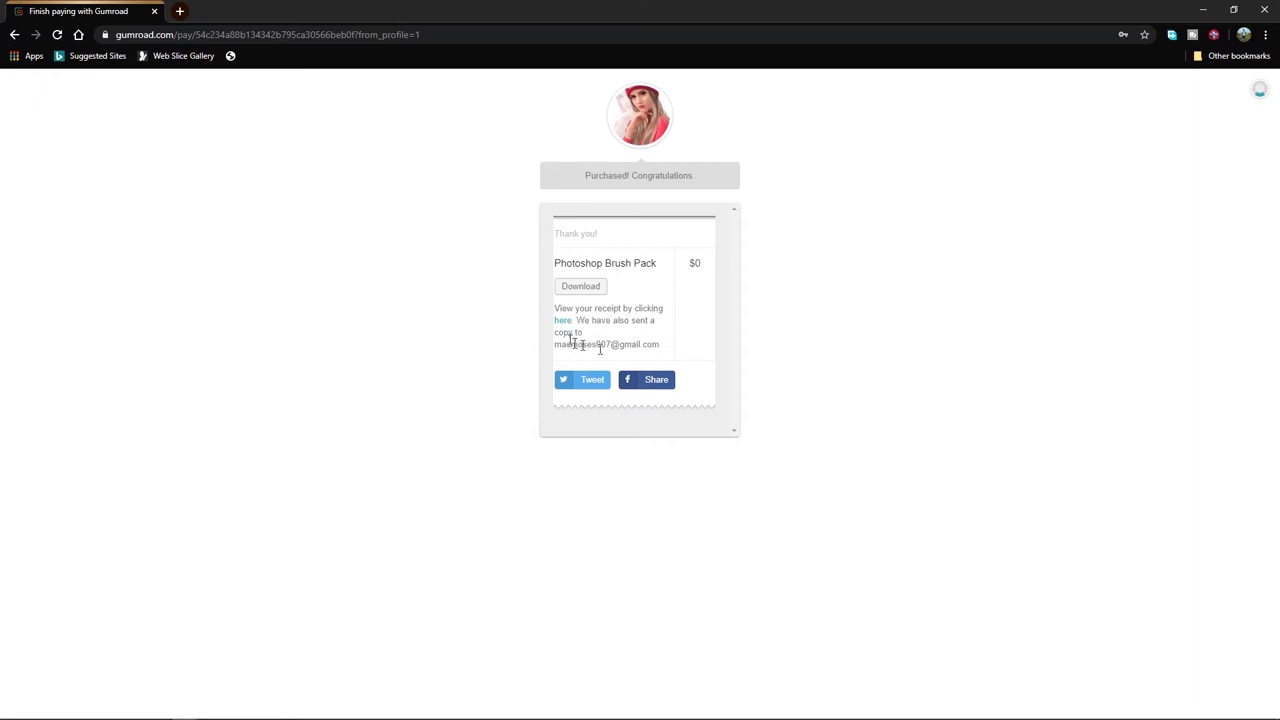
left_click_drag(635, 344, 583, 344)
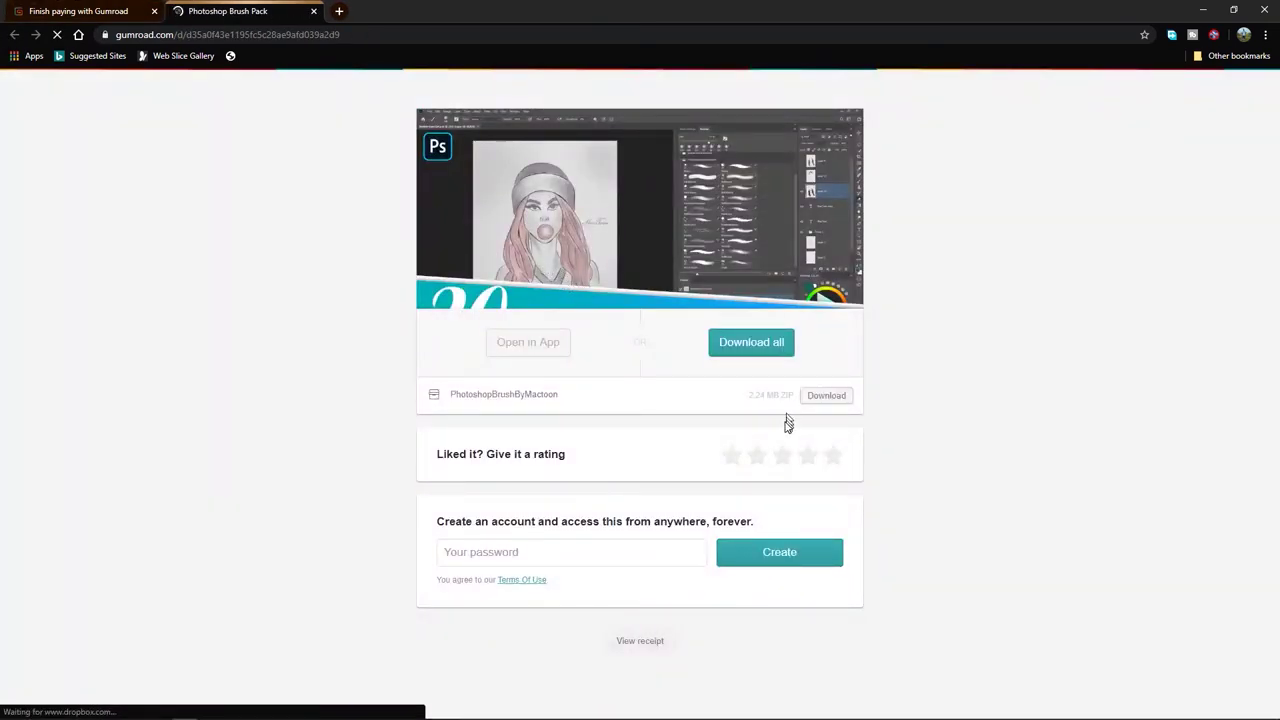
- Download the PhotoshopBrushByMactoon ZIP and open it from the download shelf
left_click(745, 343)
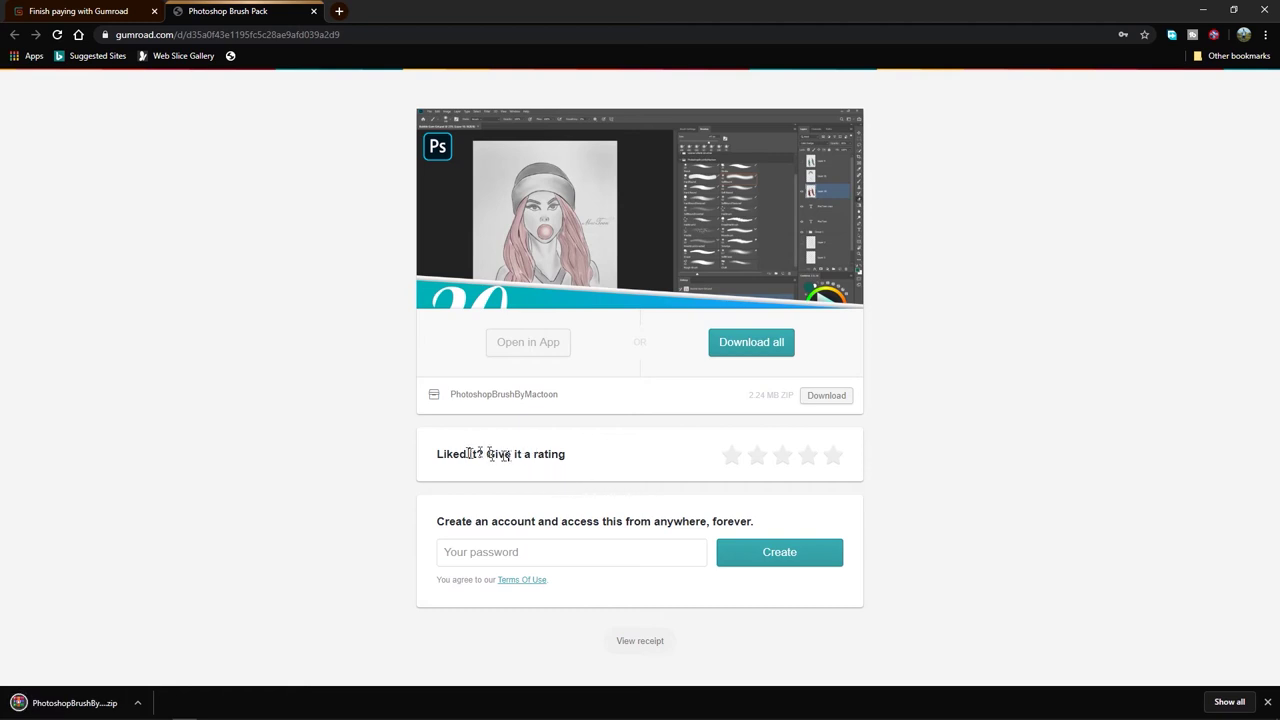
left_click_drag(565, 456, 404, 459)
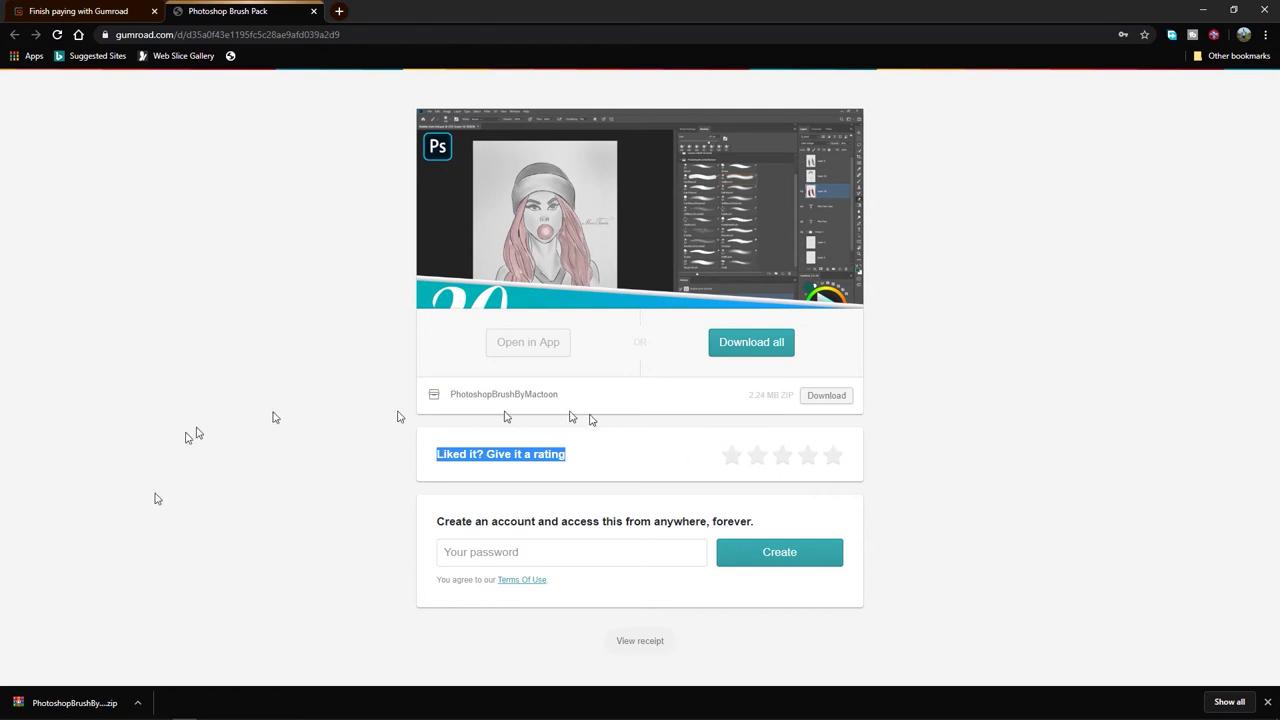
left_click(138, 703)
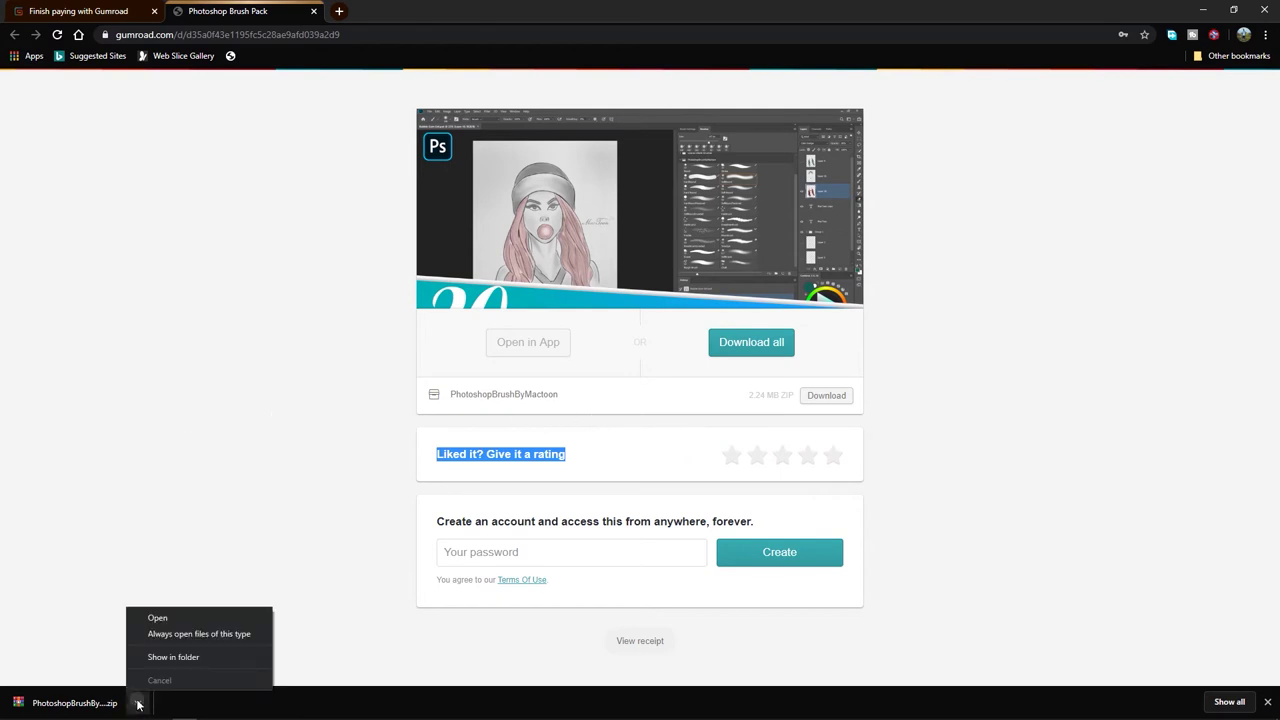
left_click(160, 617)
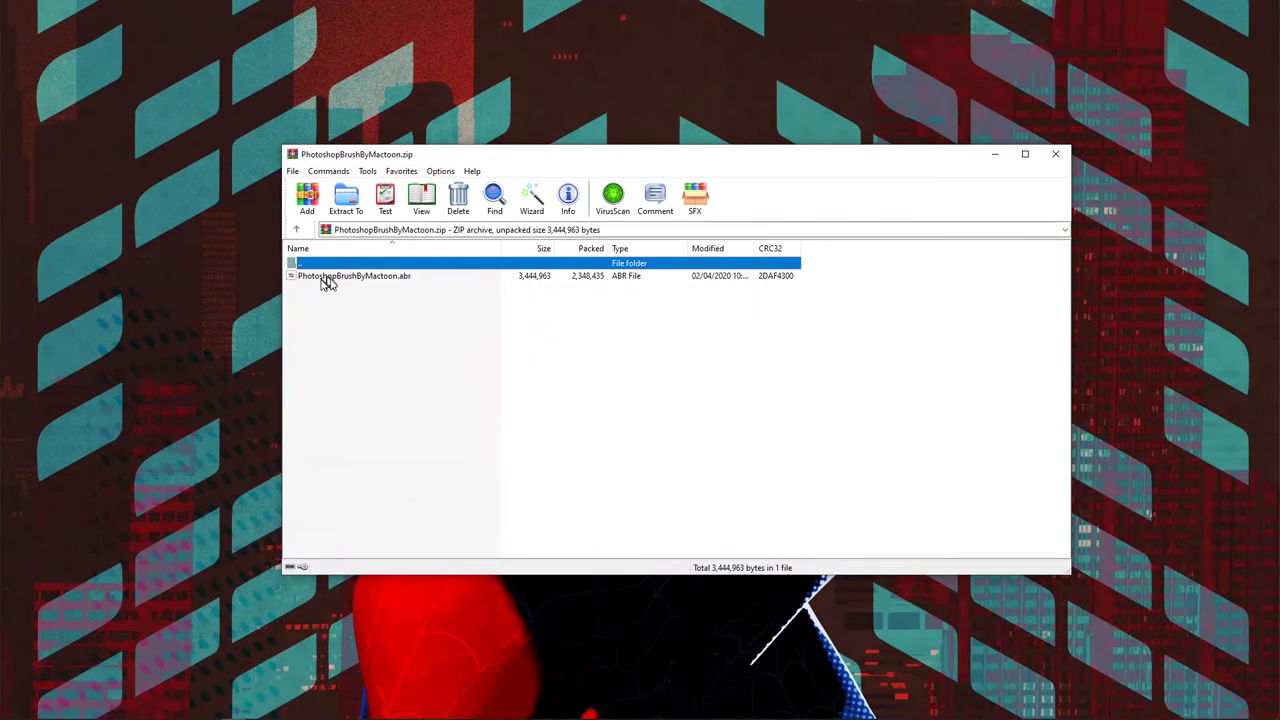
- Drag PhotoshopBrushByMactoon.abr out of WinRAR onto the desktop
mouse_move(345, 282)
left_mouse_down()
mouse_move(150, 243)
mouse_move(97, 187)
left_mouse_up()
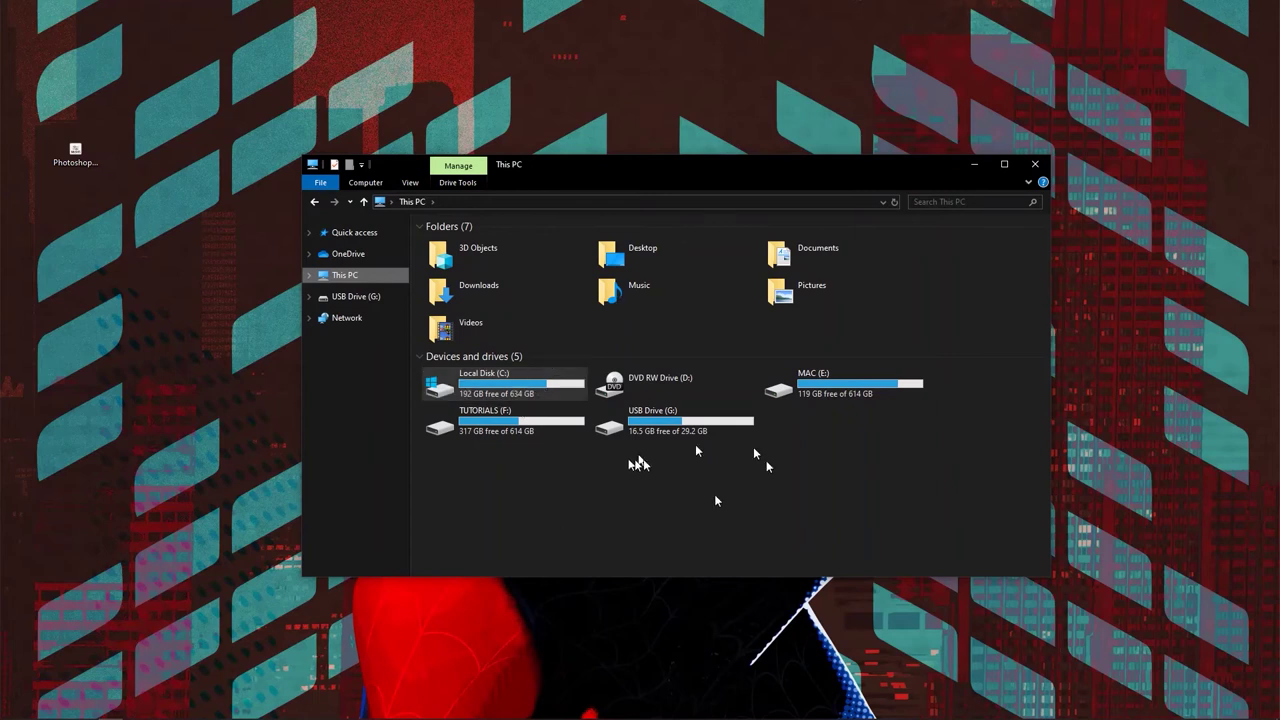
- Browse to C:\Program Files\Adobe\Adobe Photoshop CC 2019\Presets in File Explorer
left_click(503, 390)
double_click(503, 390)
double_click(480, 366)
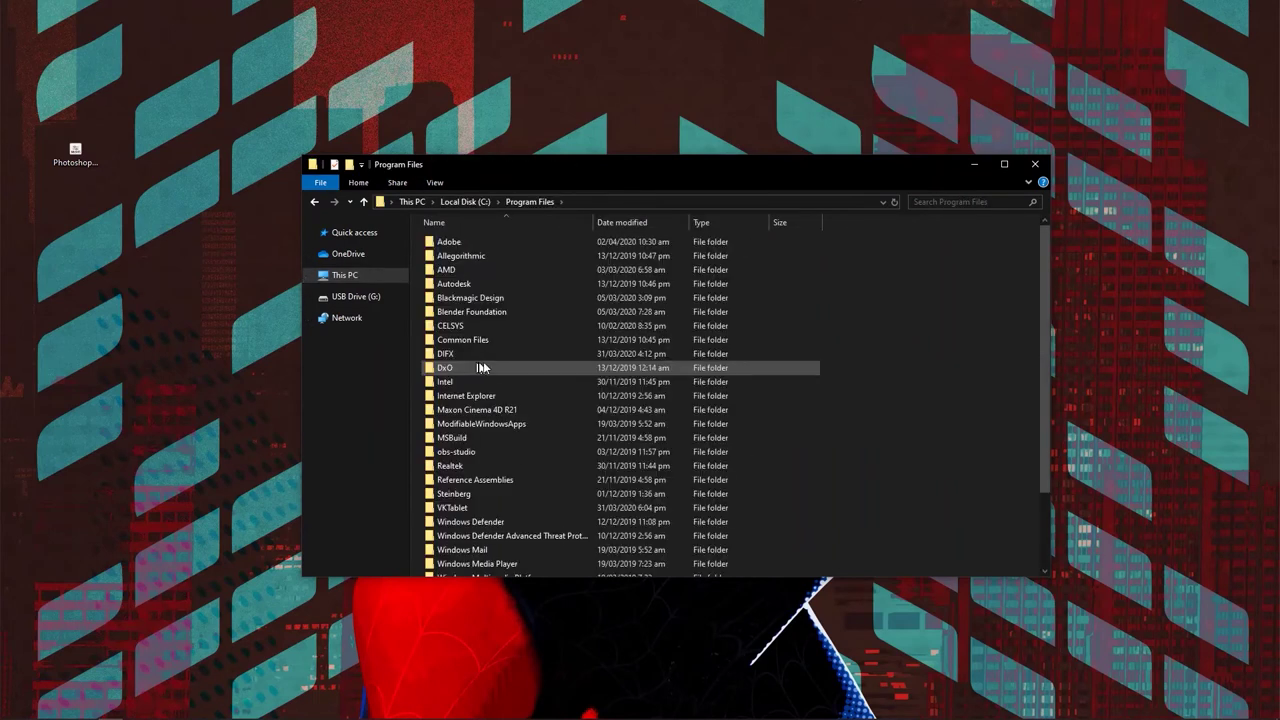
double_click(448, 243)
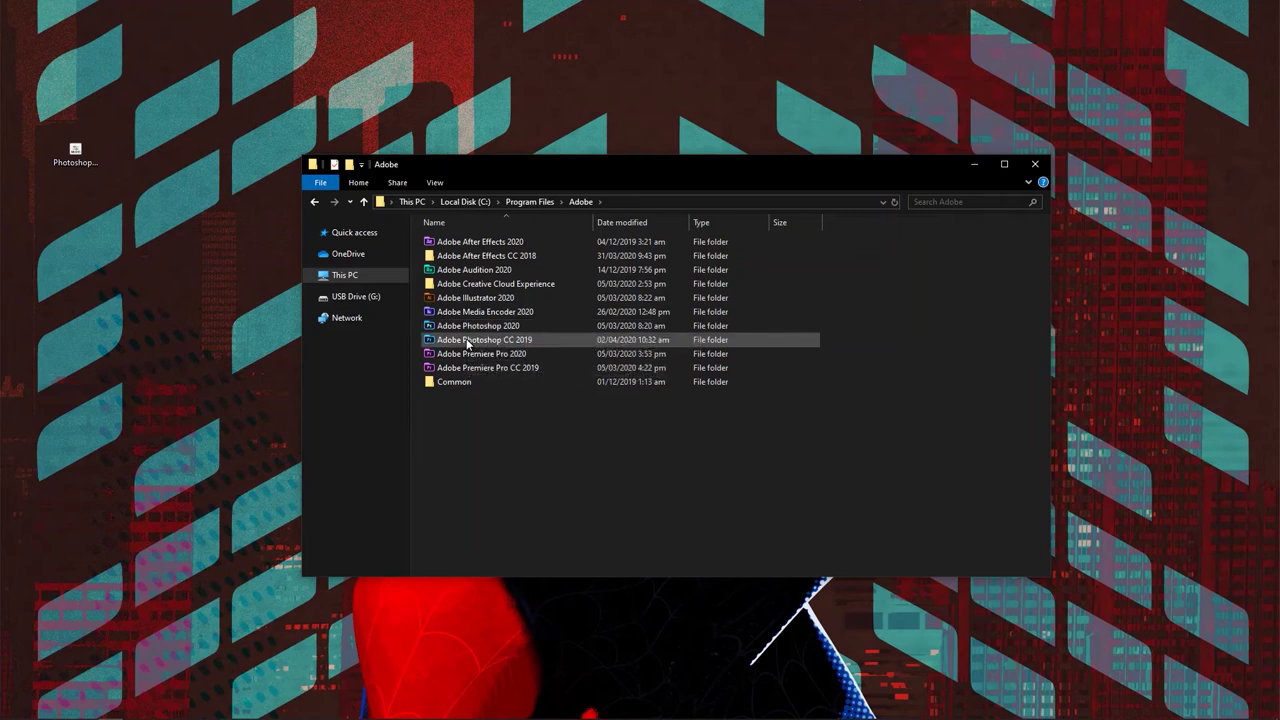
double_click(470, 340)
double_click(452, 311)
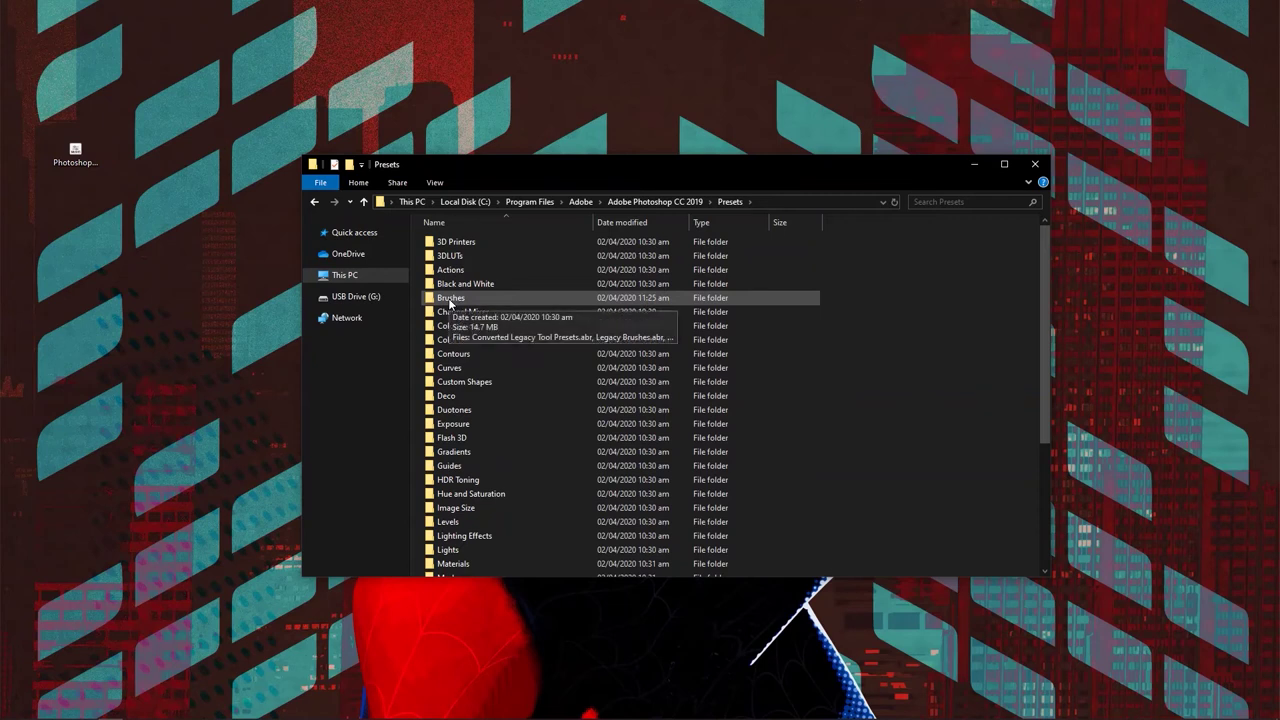
- Move the .abr into Presets\Brushes, replacing the existing copy with administrator permission
double_click(450, 297)
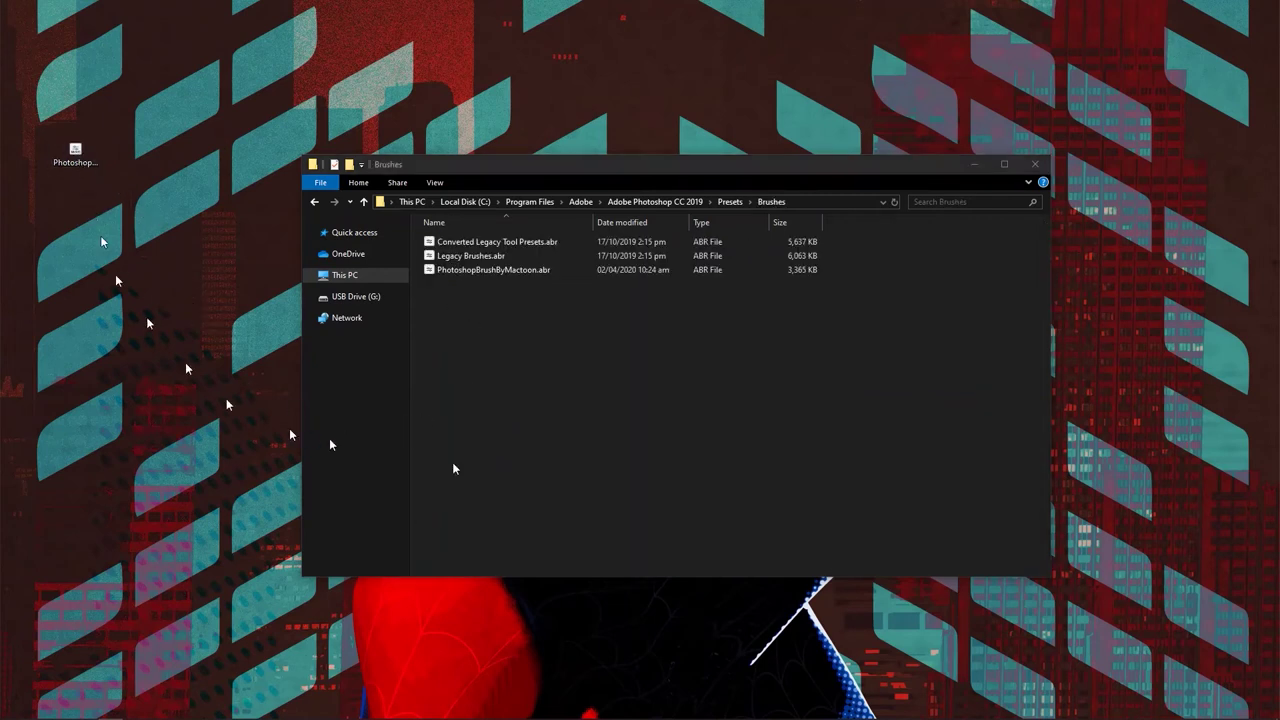
left_click_drag(452, 468, 588, 350)
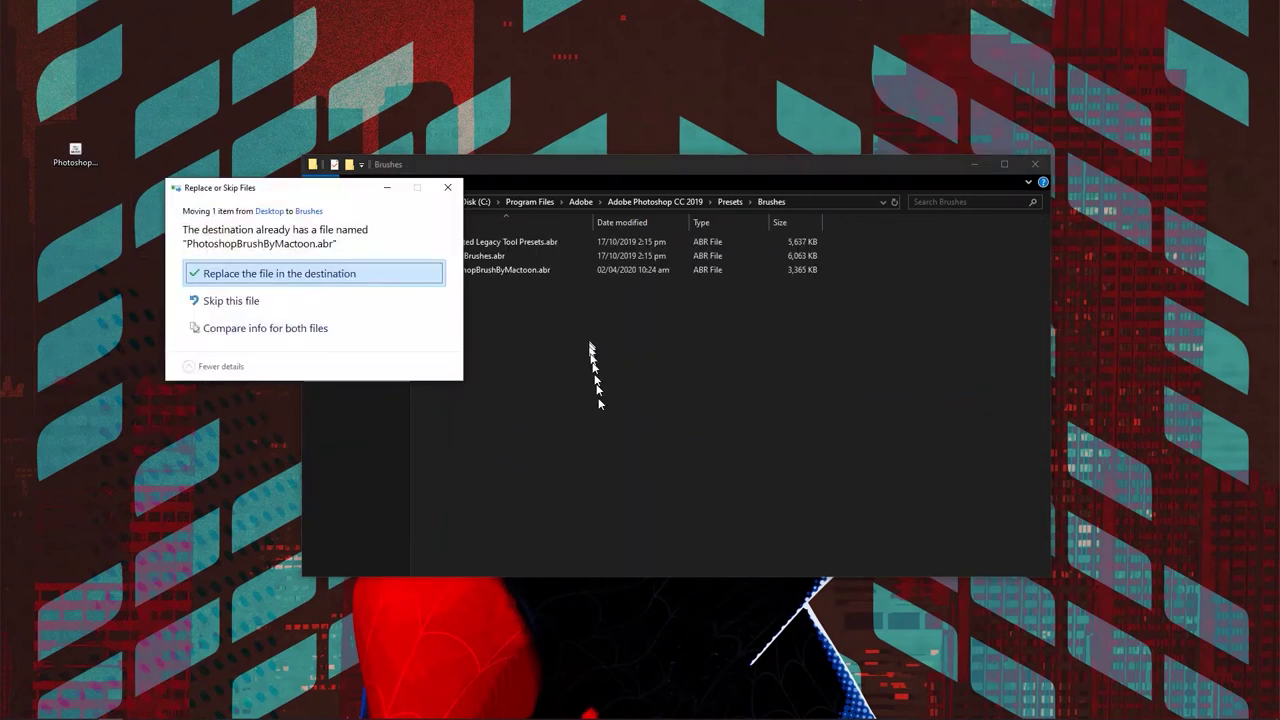
left_click(283, 276)
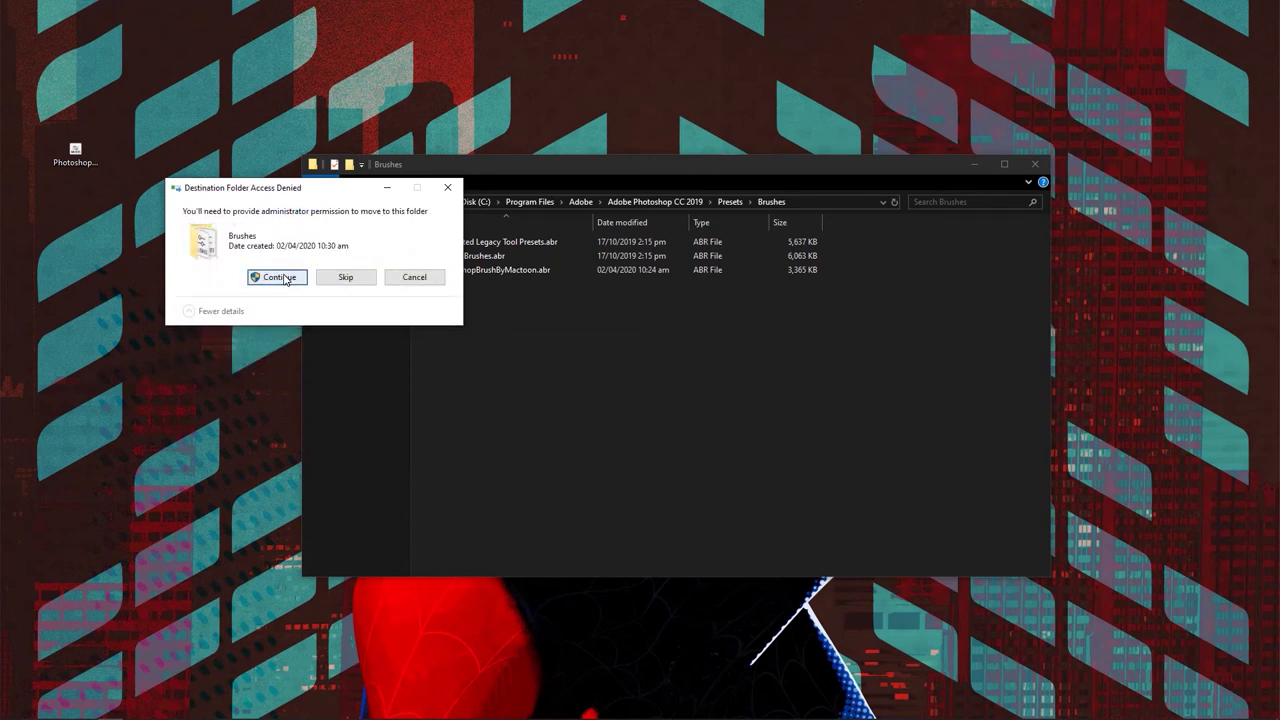
left_click(284, 278)
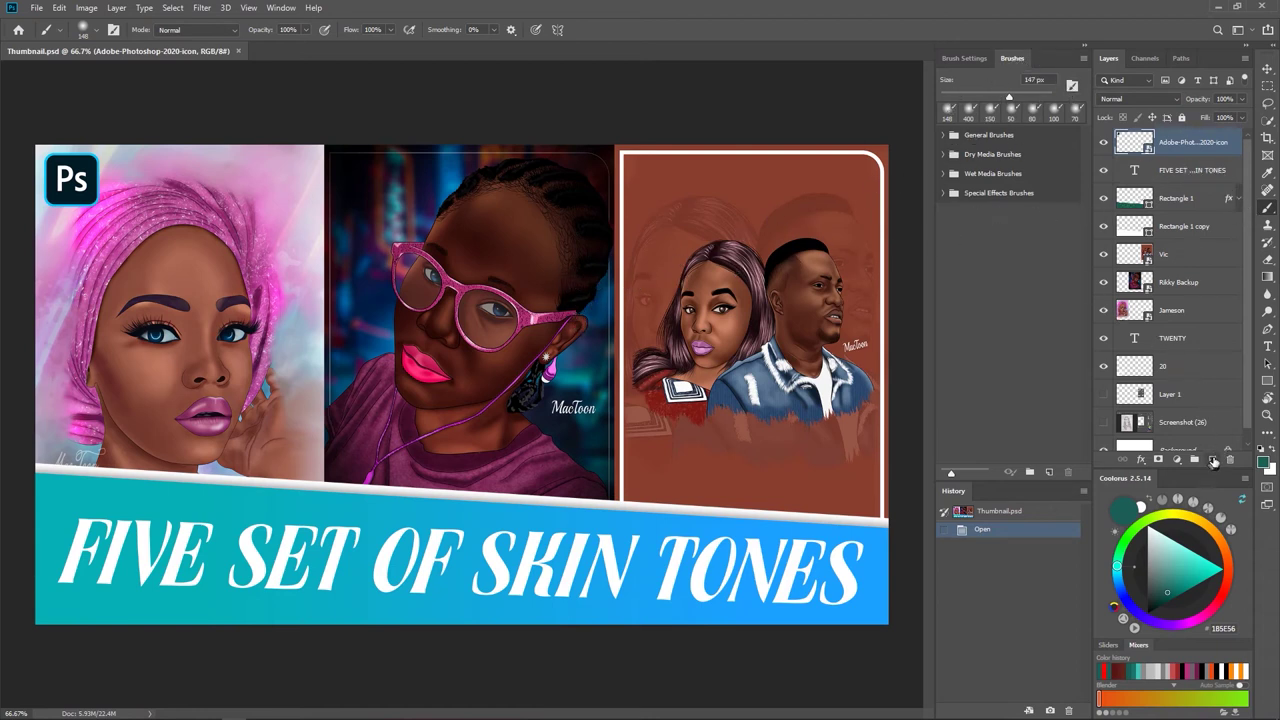
- Add blank Layer 2, group the artwork layers into hidden Group 1, and select Layer 2
left_click(1212, 459)
left_click(1200, 178)
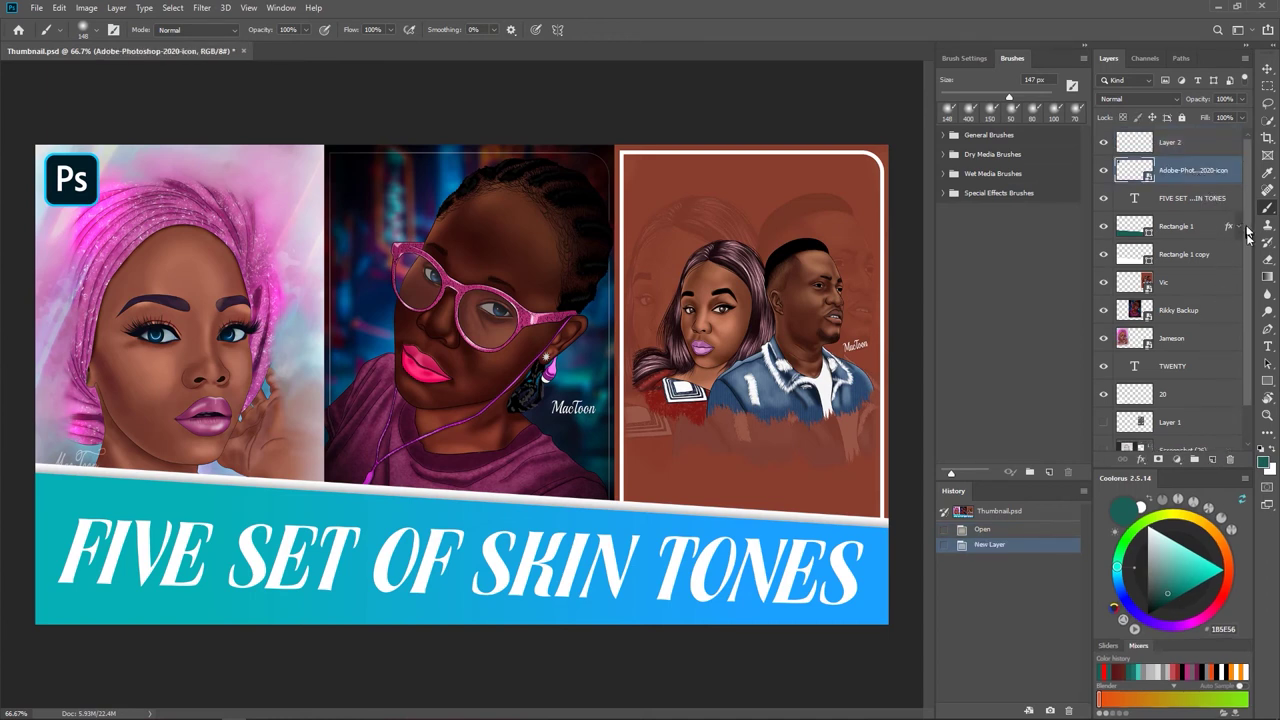
scroll(1198, 300, "down", 1)
left_click(1199, 420, "shift")
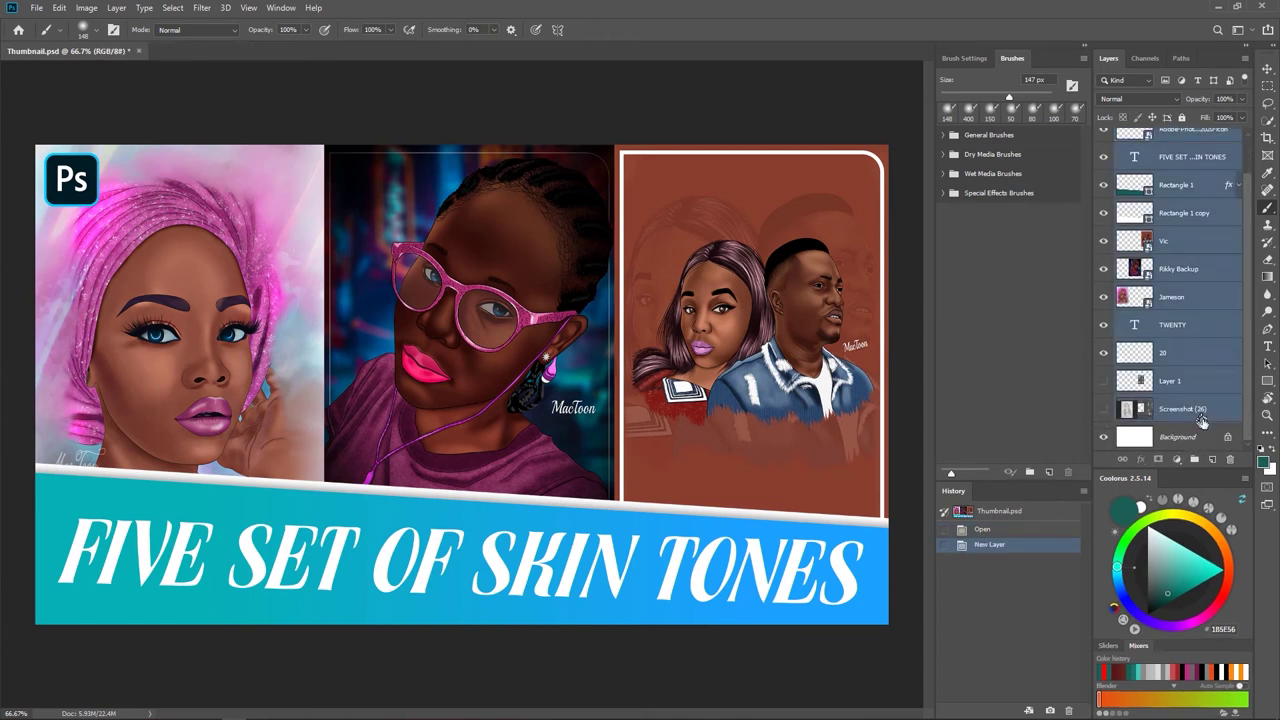
key("ctrl+g")
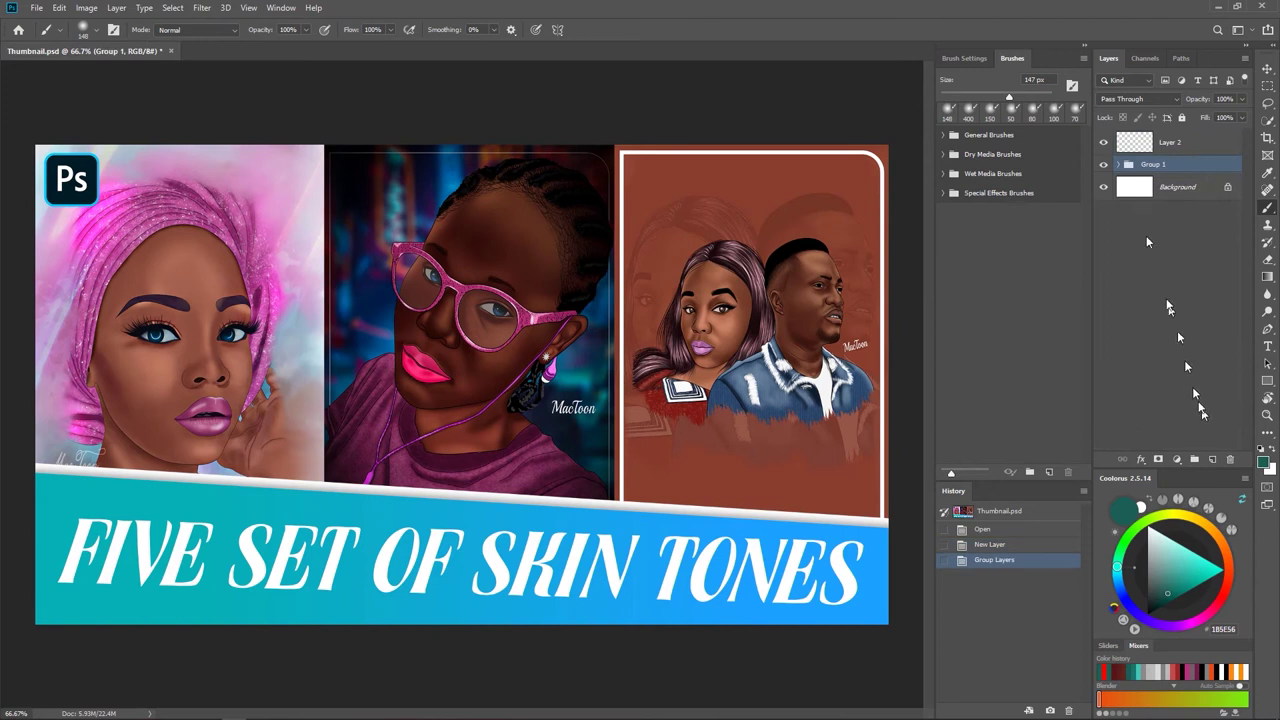
left_click(1104, 164)
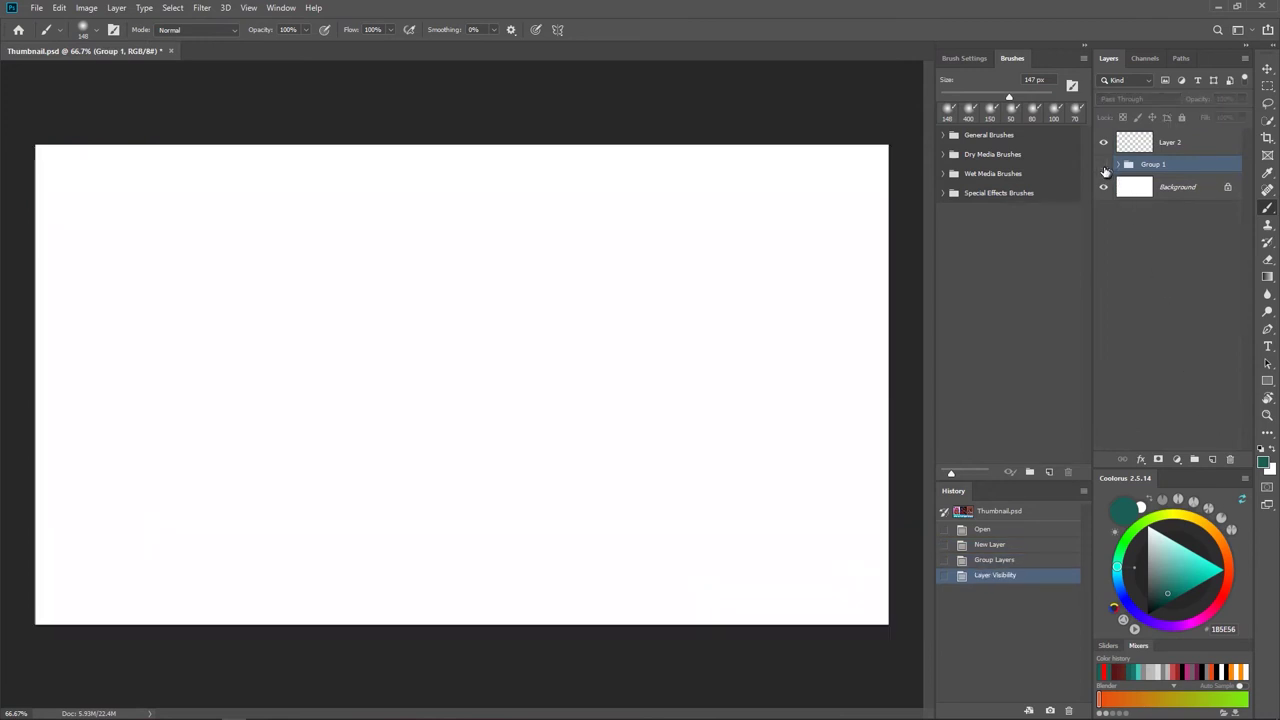
left_click(1185, 144)
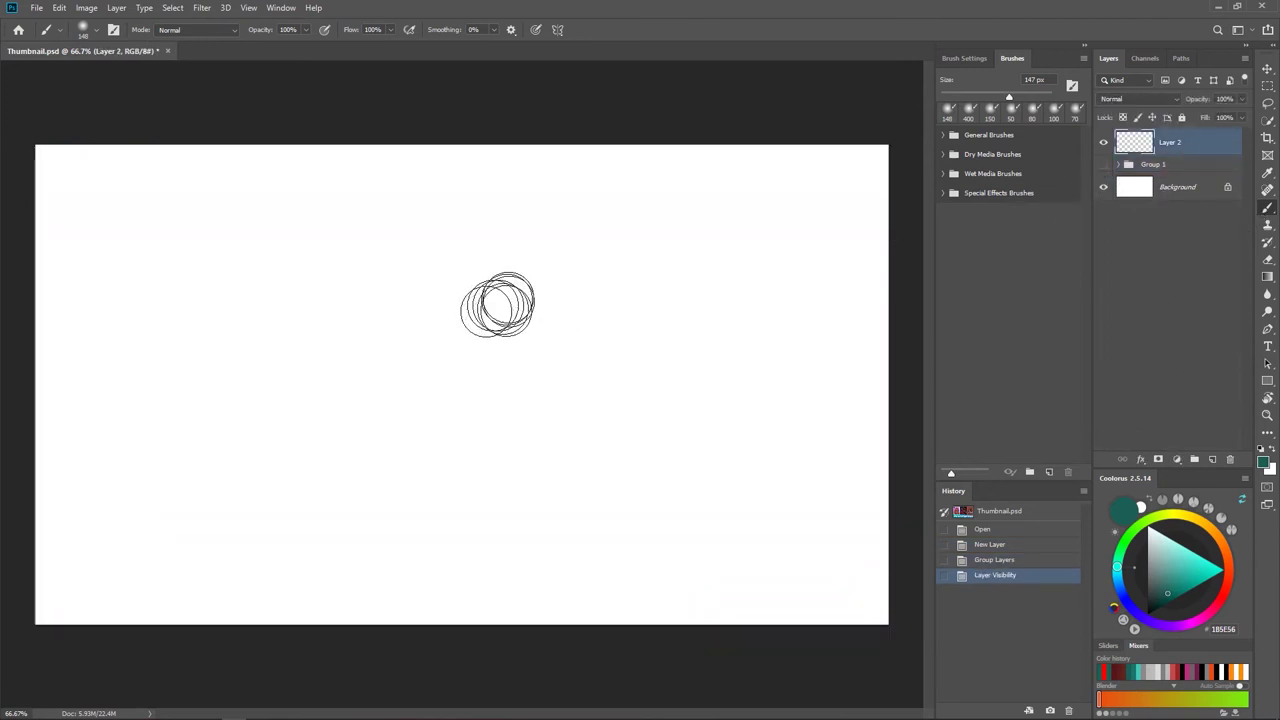
right_click(512, 288)
left_click(689, 304)
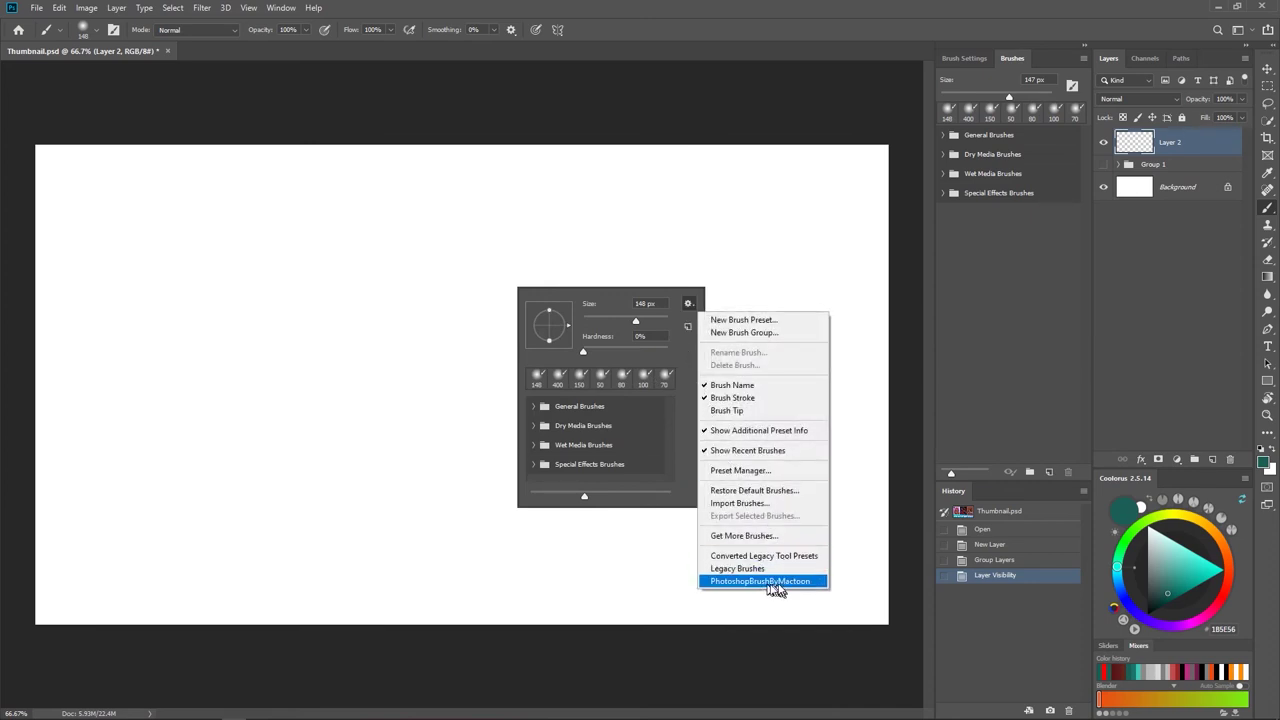
left_click(610, 302)
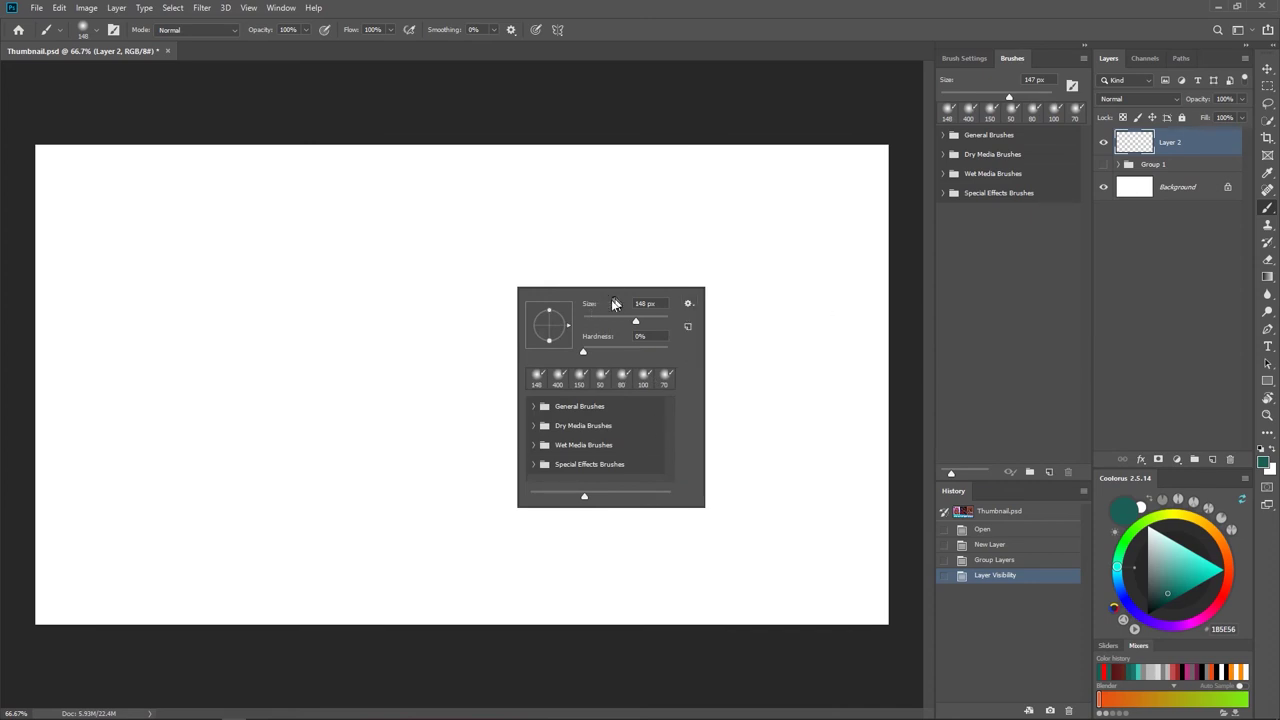
key("Escape")
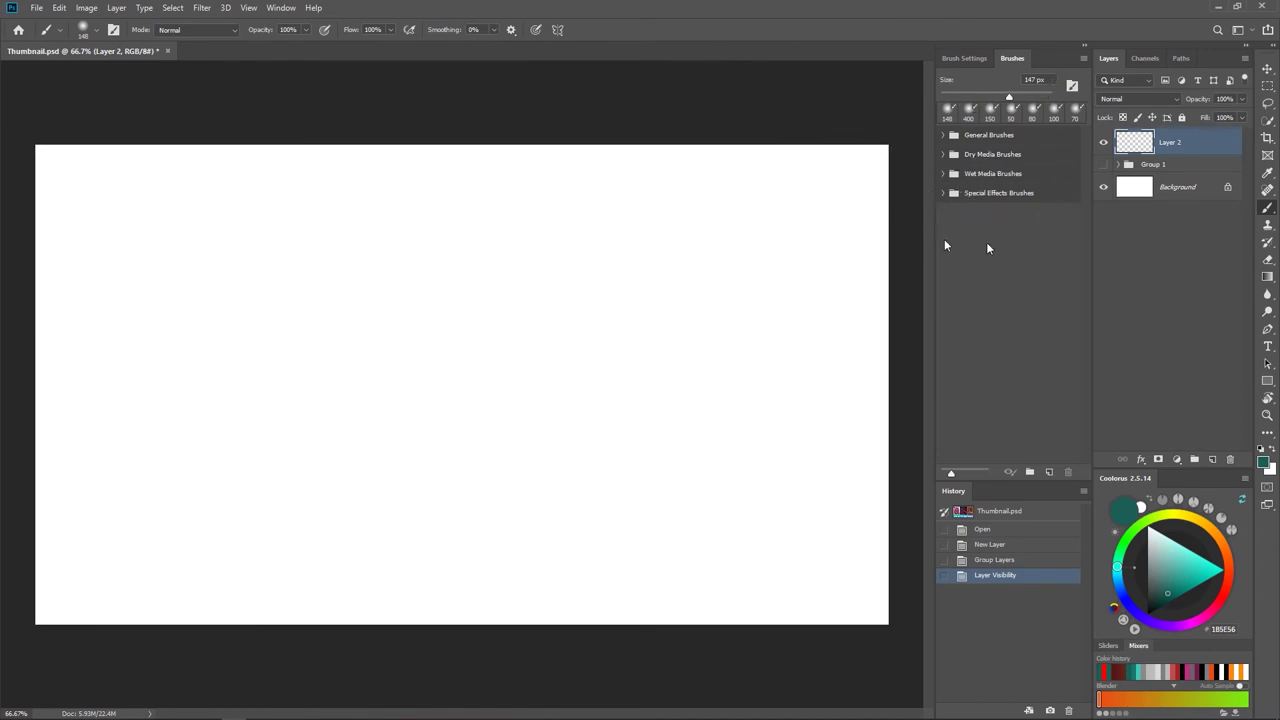
- Open the Brushes panel flyout menu listing the PhotoshopBrushByMactoon set
left_click(281, 8)
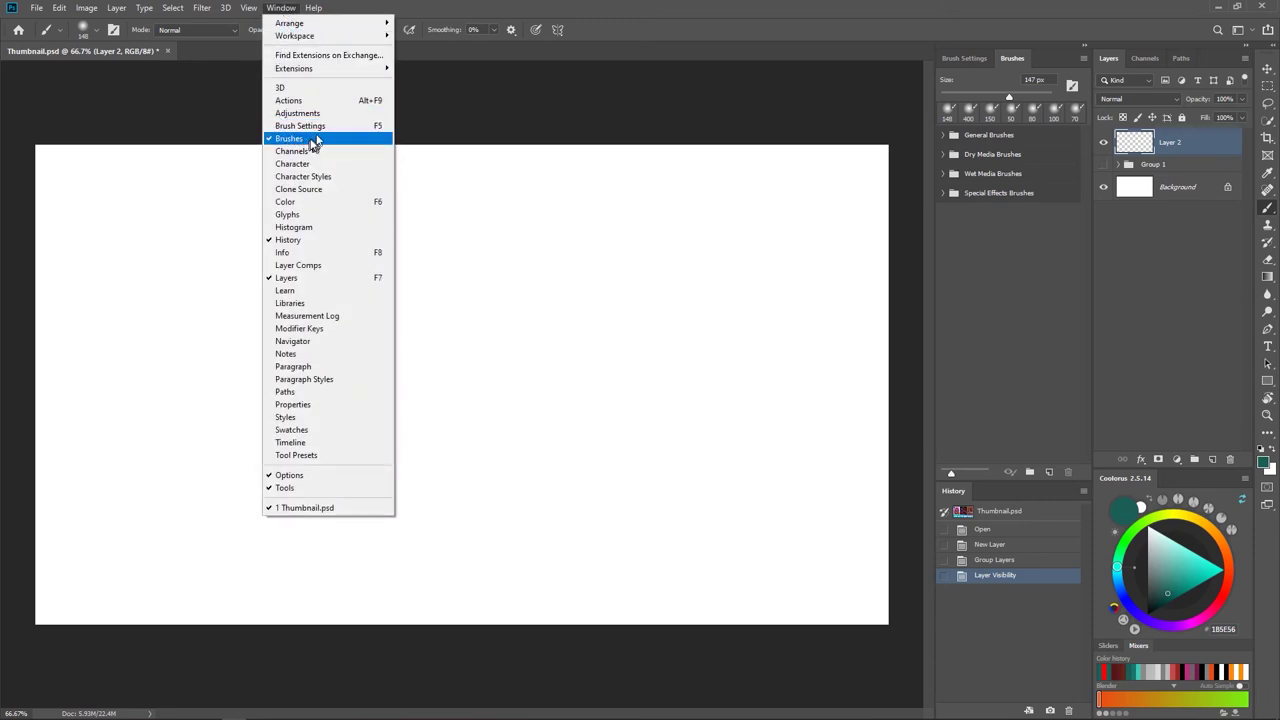
left_click(593, 37)
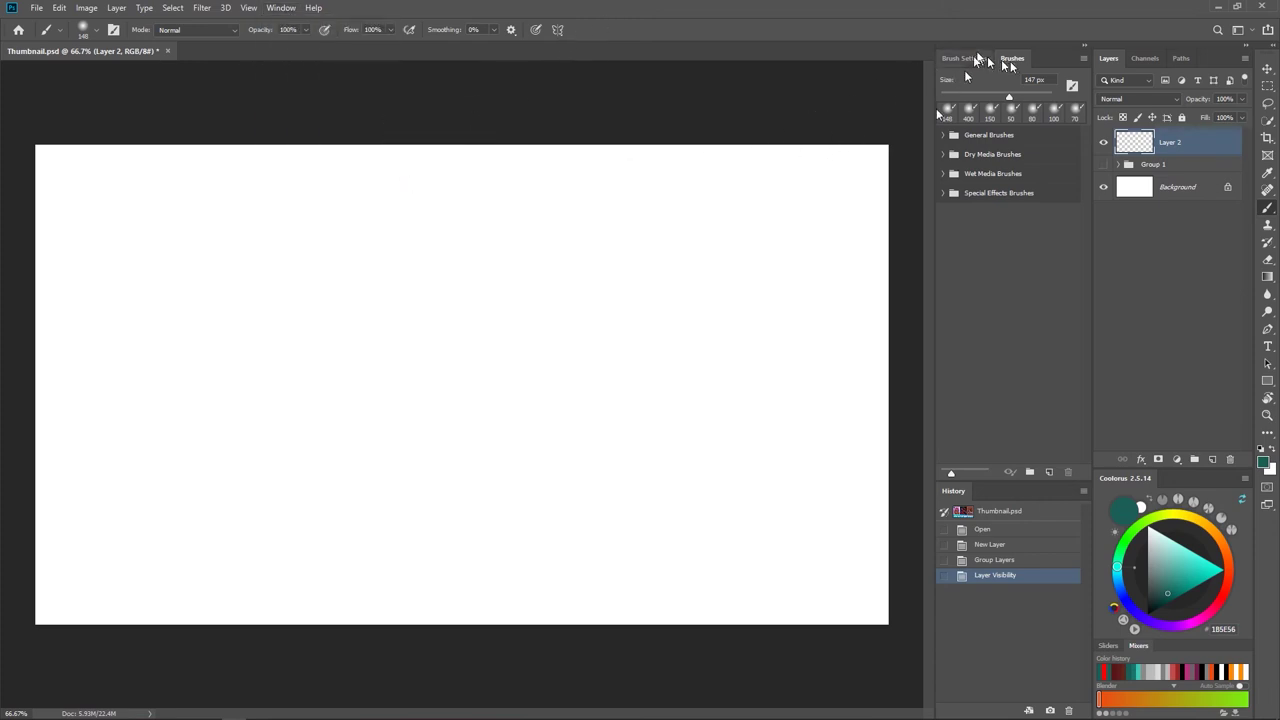
left_click(1084, 60)
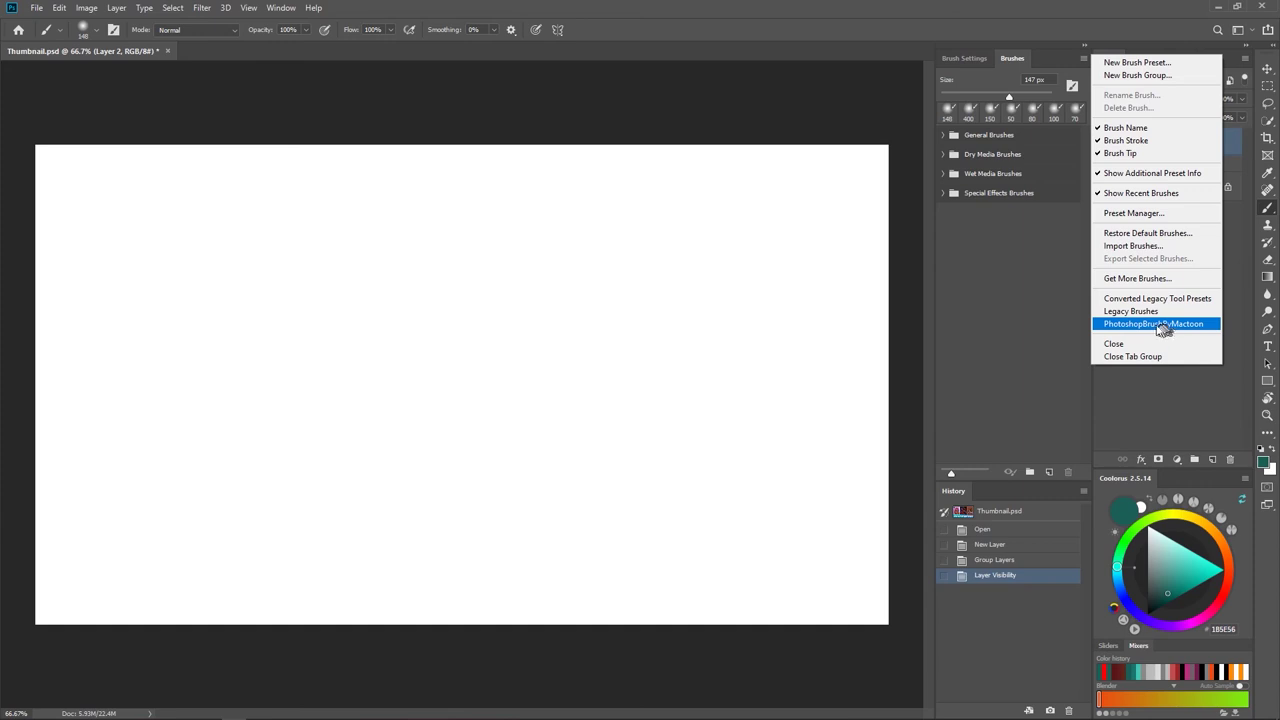
- Load PhotoshopBrushByMactoon, expand its group, and widen the panel to two columns
left_click(1152, 326)
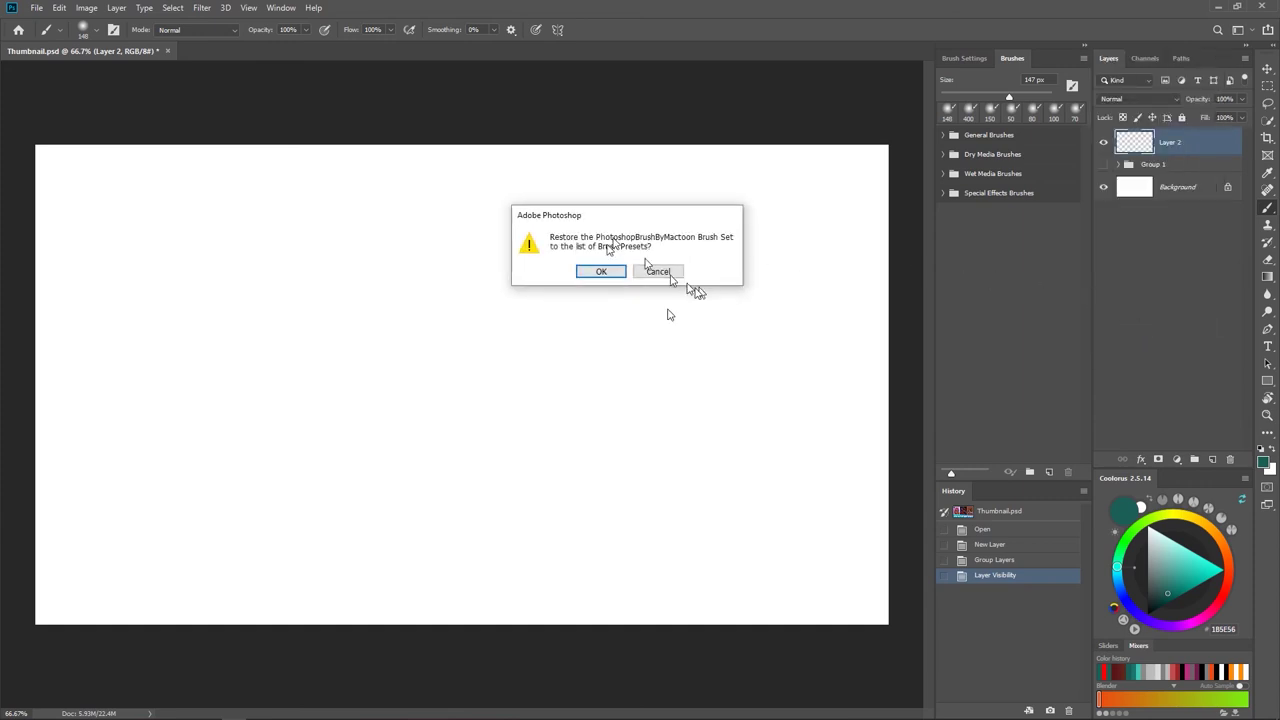
left_click(601, 272)
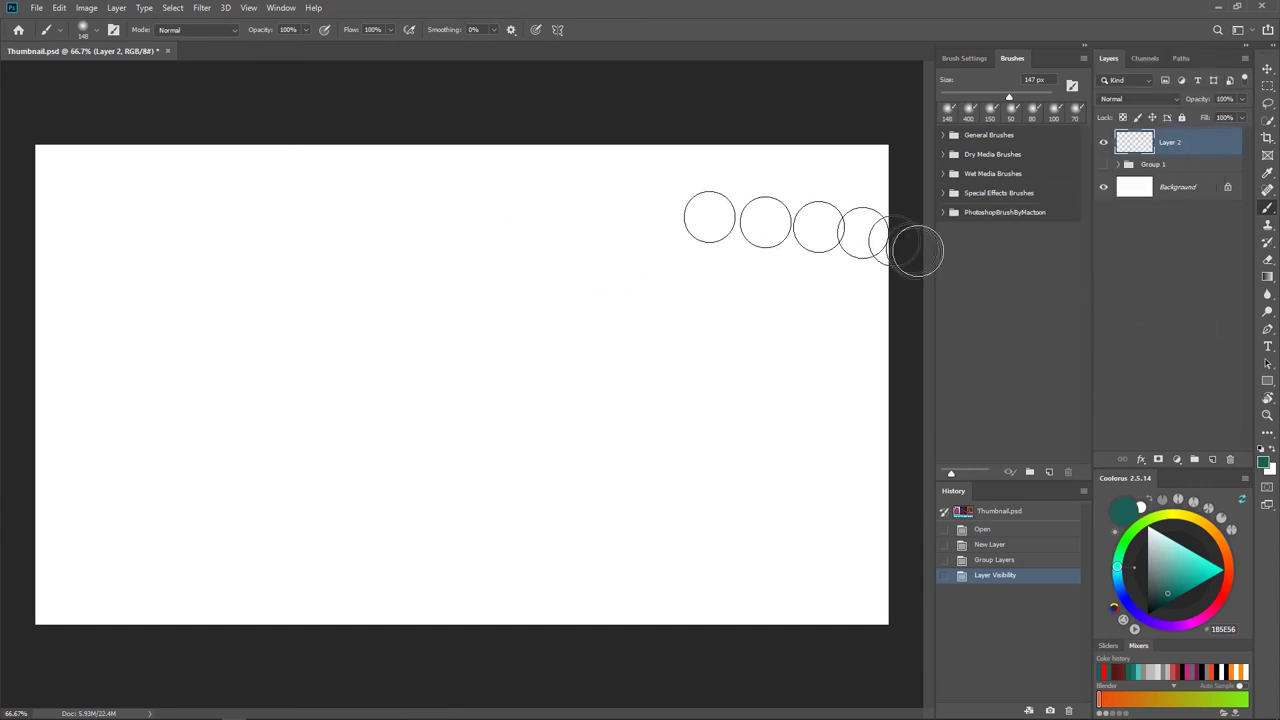
left_click(944, 213)
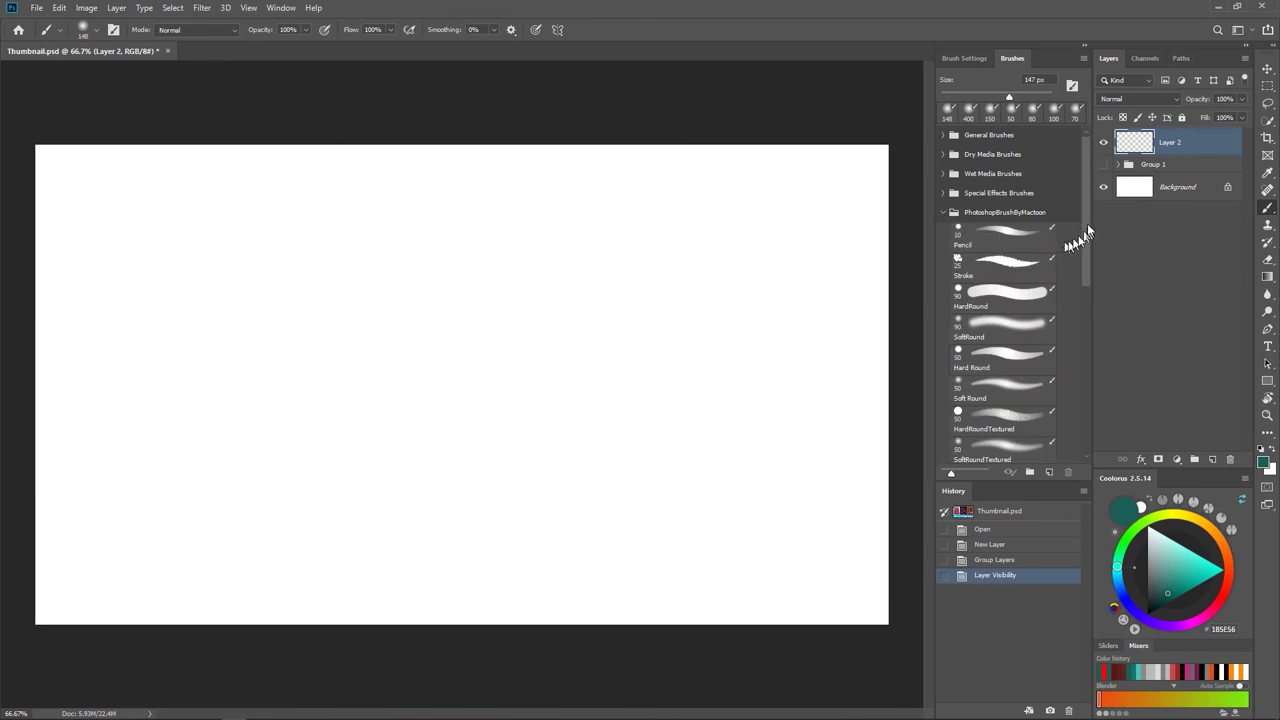
mouse_move(1086, 228)
left_mouse_down()
mouse_move(1091, 402)
mouse_move(1078, 322)
left_mouse_up()
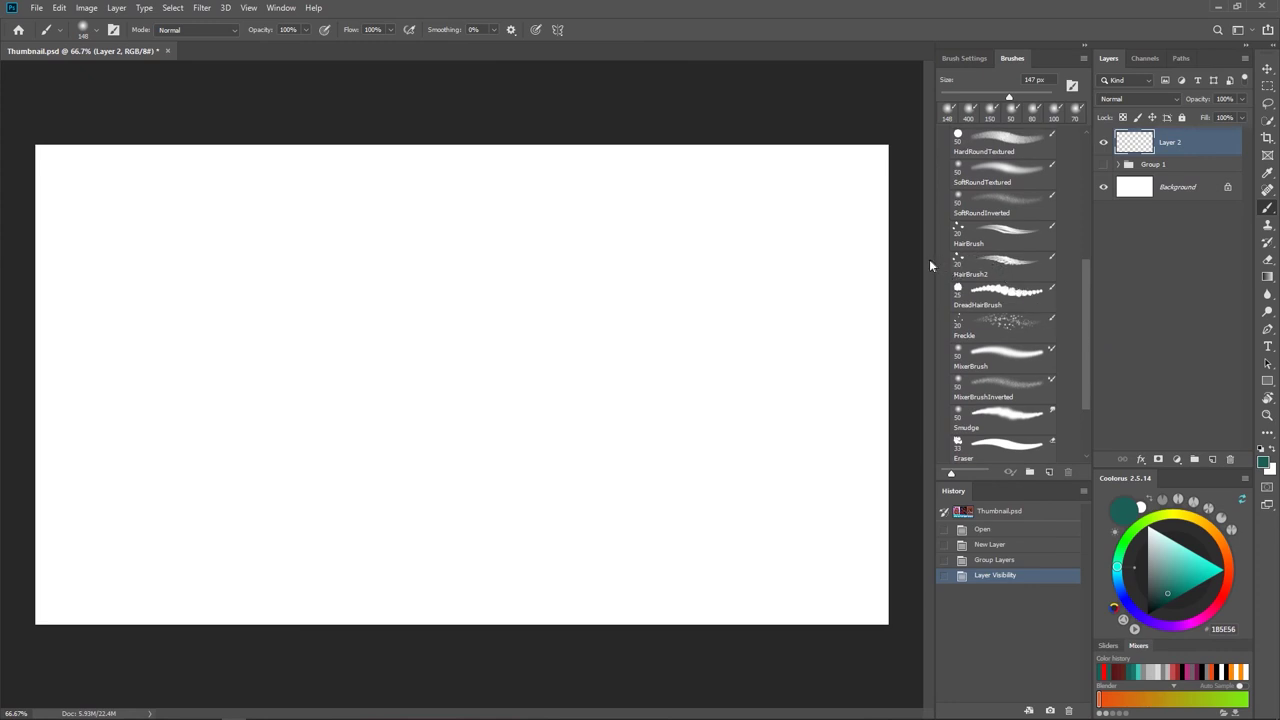
left_click_drag(936, 261, 756, 276)
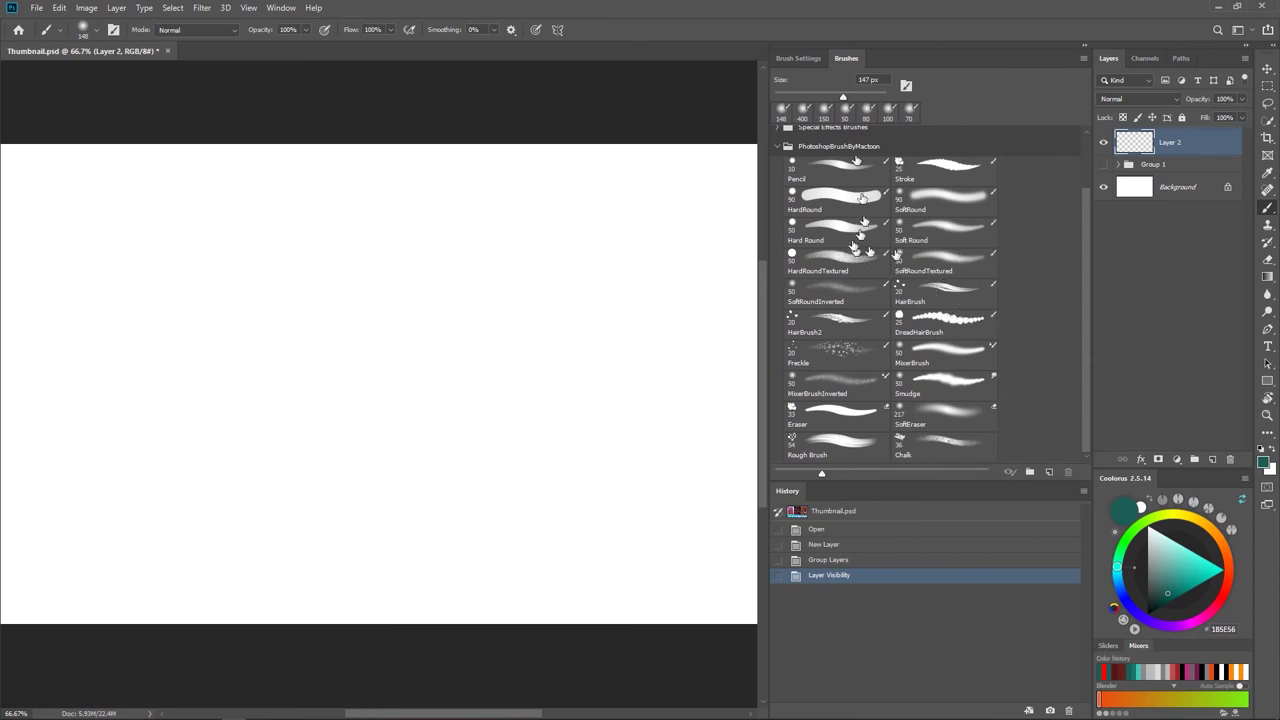
- Draw test strokes with the MacToon Pencil brush, then undo them
left_click(843, 172)
mouse_move(372, 224)
left_mouse_down()
mouse_move(420, 432)
mouse_move(583, 446)
left_mouse_up()
left_click_drag(604, 341, 603, 463)
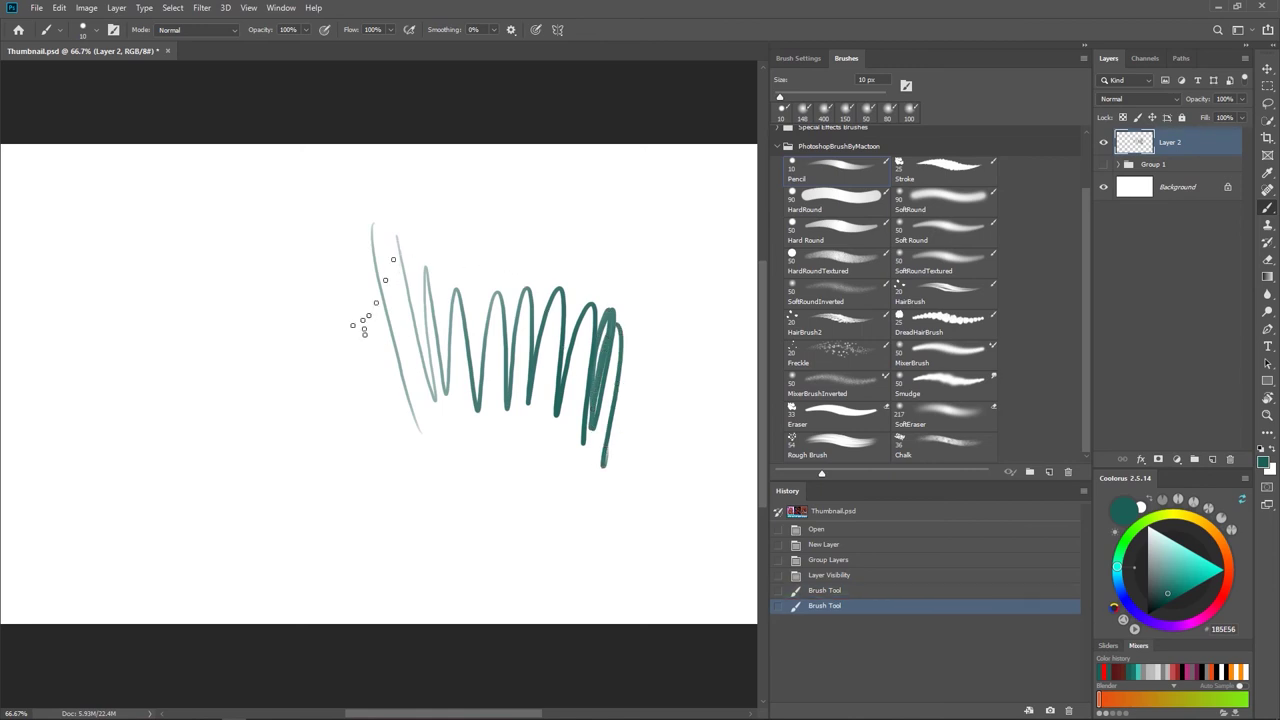
mouse_move(341, 260)
left_mouse_down()
mouse_move(385, 308)
mouse_move(428, 450)
left_mouse_up()
key("ctrl+z")
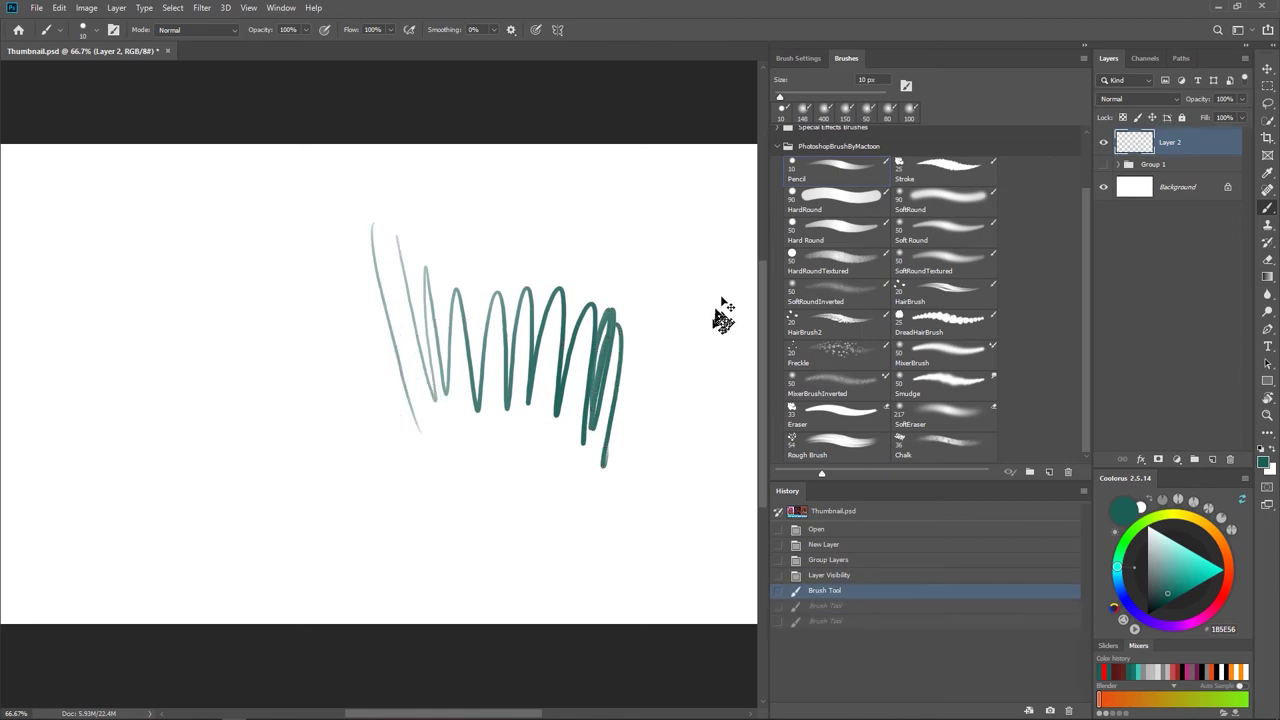
key("ctrl+z")
key("ctrl+z")
- Draw a zigzag test stroke with the MacToon Stroke brush, then undo back to the visible artwork
left_click(937, 175)
mouse_move(302, 224)
left_mouse_down()
mouse_move(498, 328)
mouse_move(517, 243)
mouse_move(593, 450)
mouse_move(614, 272)
left_mouse_up()
key("ctrl+z")
key("ctrl+z")
key("ctrl+z")
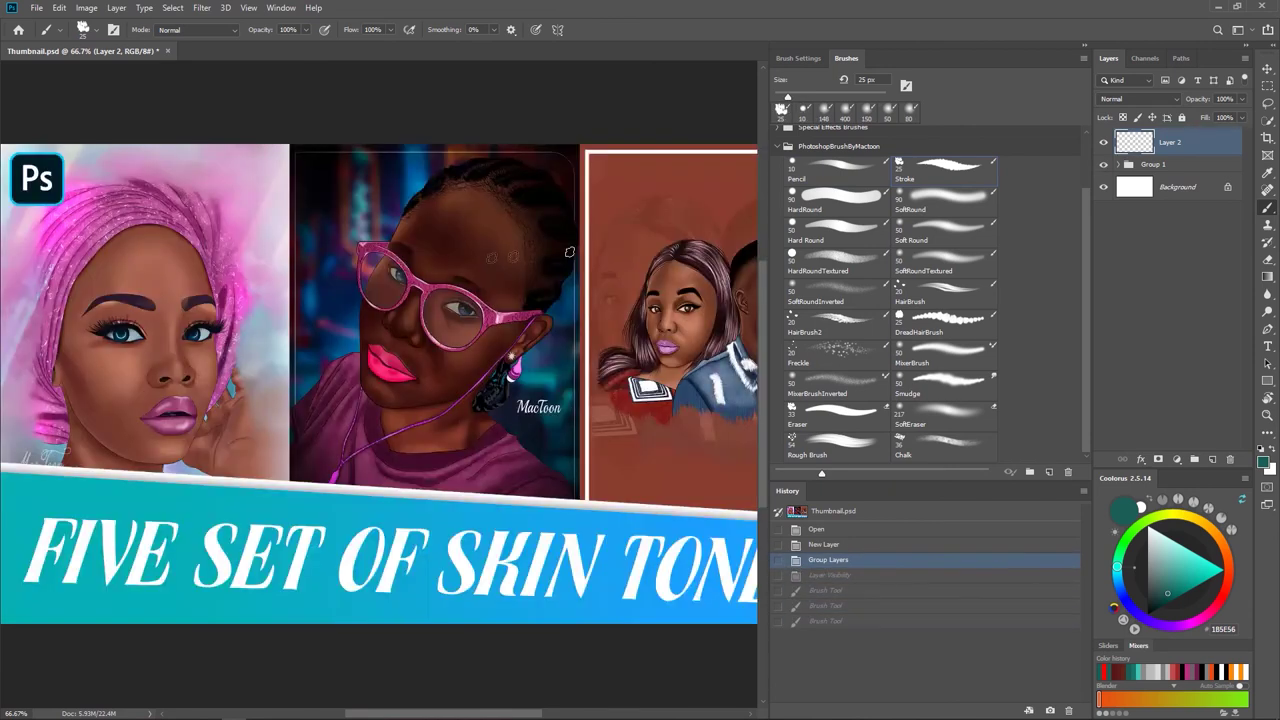
key("ctrl+z")
- Hide Group 1, size the brush to 50 px and back to 25 px, and narrow the brush list to one column
left_click(1104, 165)
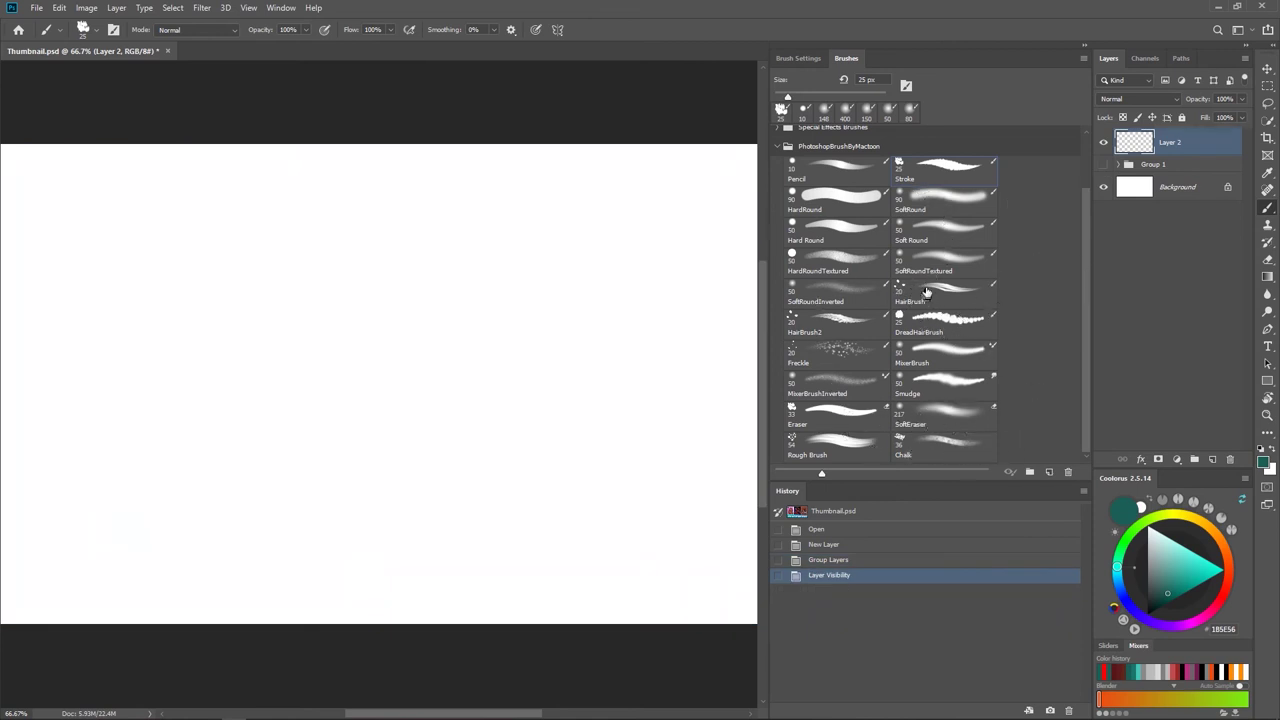
key("bracketright")
key("bracketright")
key("bracketright")
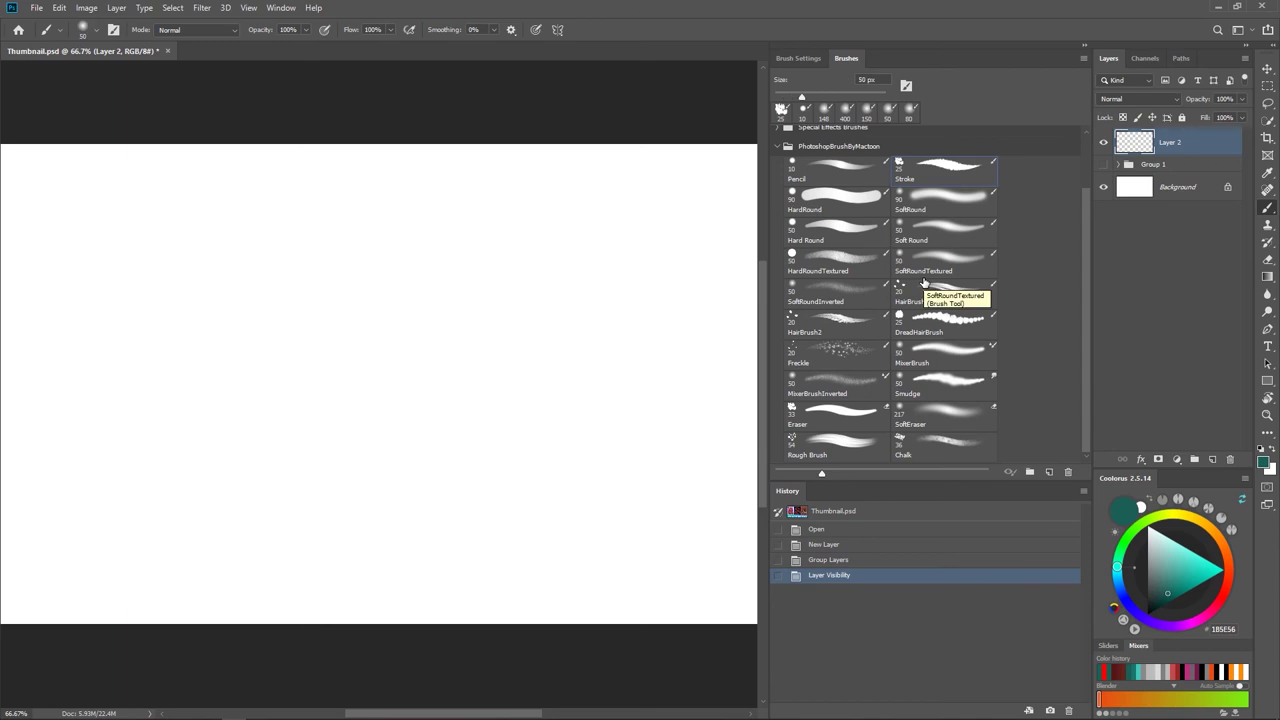
key("bracketleft")
key("bracketleft")
key("bracketleft")
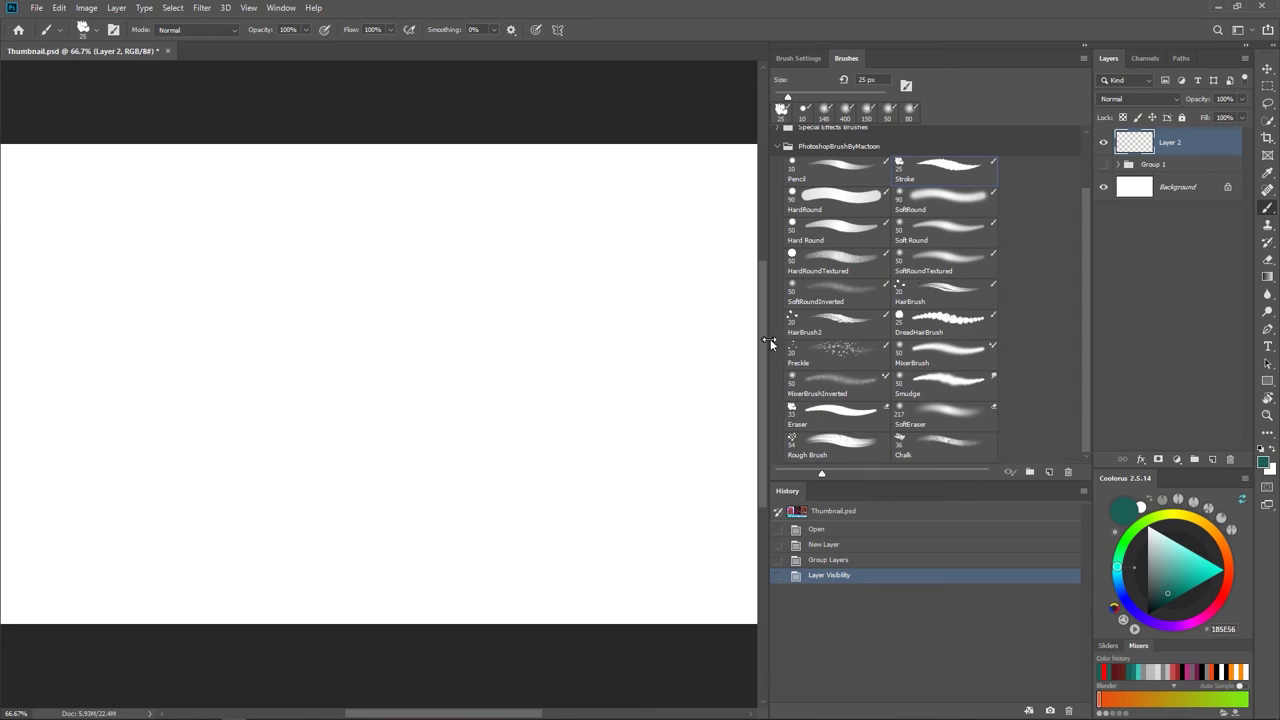
left_click_drag(768, 341, 944, 334)
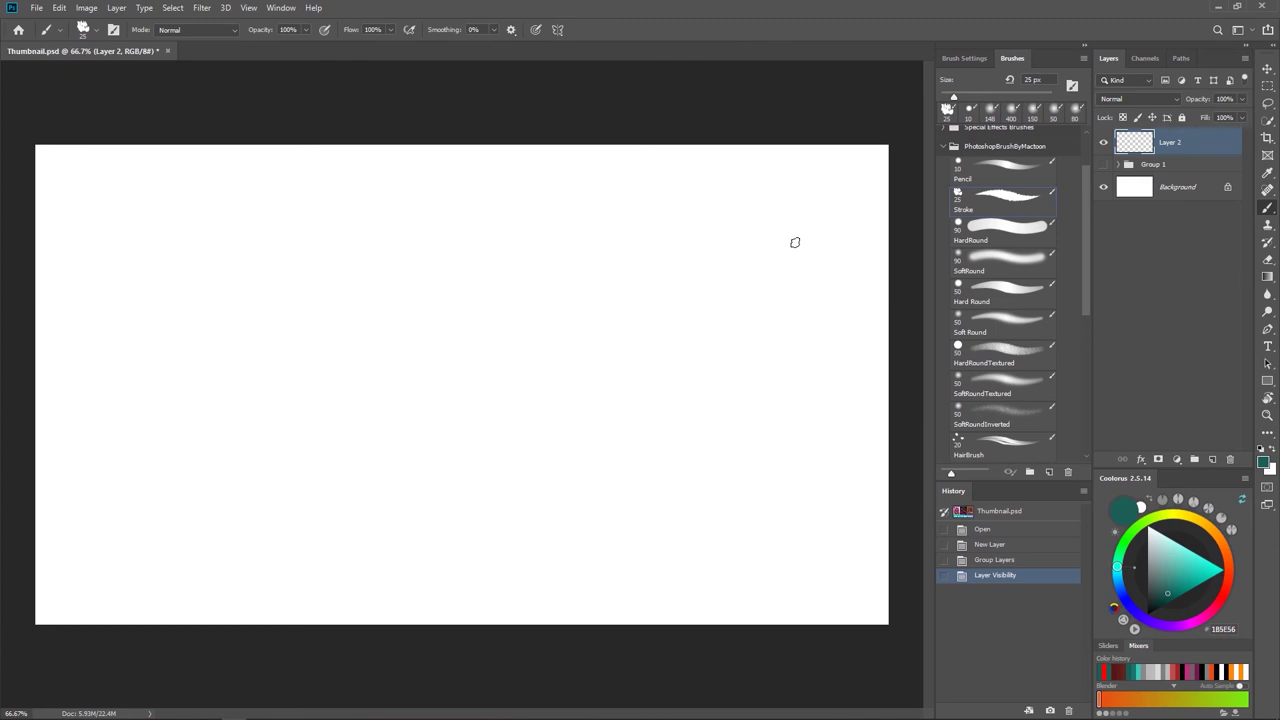
- Choose the MacToon Soft Round brush and unhide Group 1's thumbnail artwork
left_click(1005, 318)
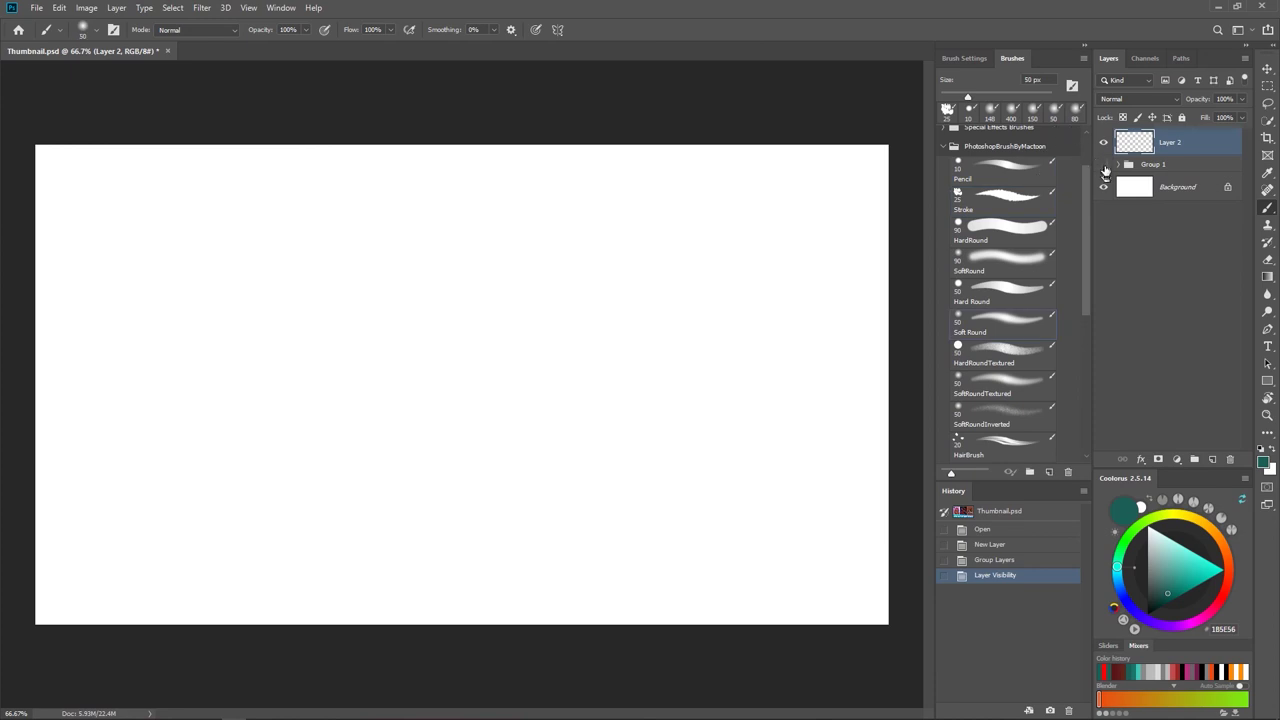
left_click(1103, 166)
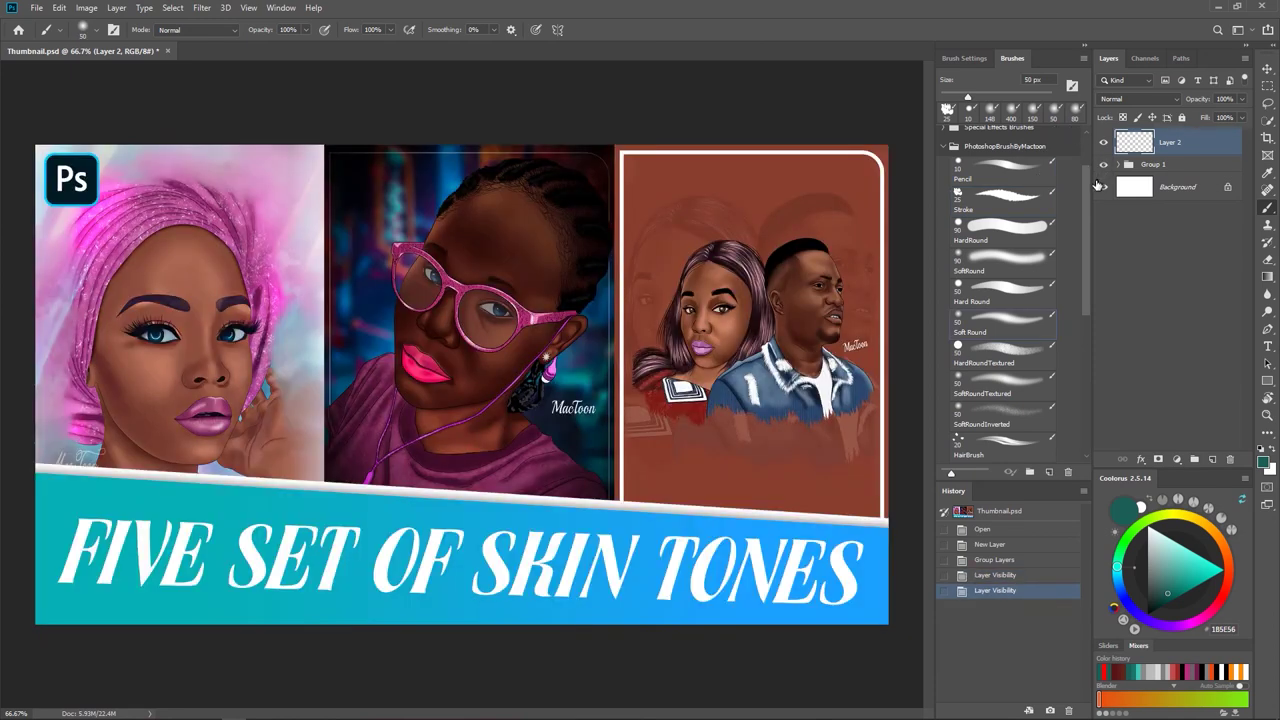